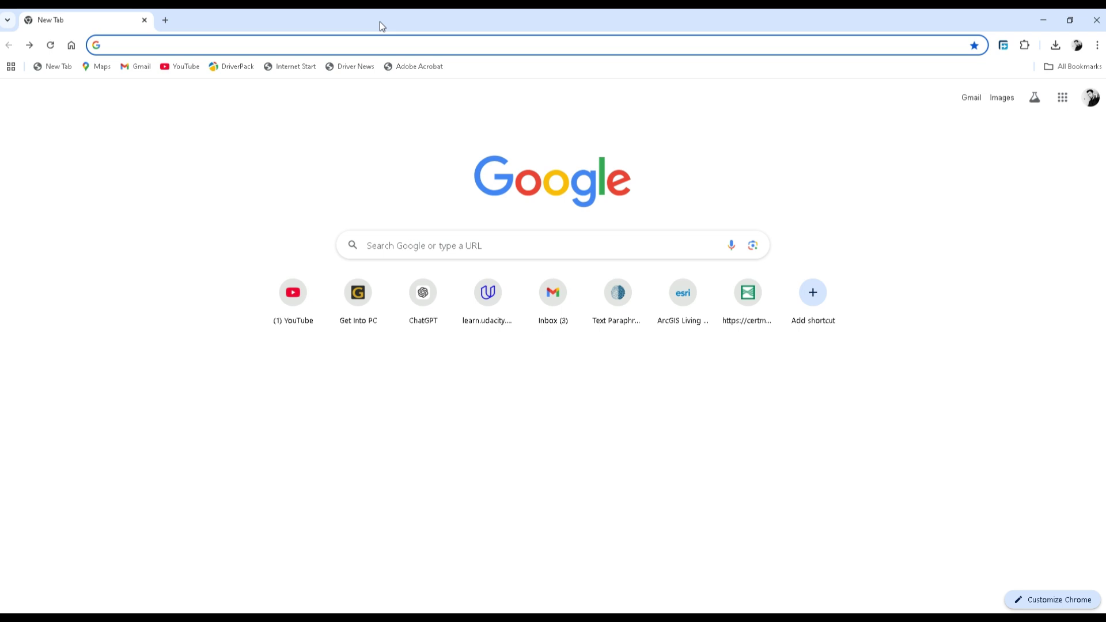
Step: Search Google for 'climate engine.org' and open the ClimateEngine.org result
{"action": "type", "text": "clim"}
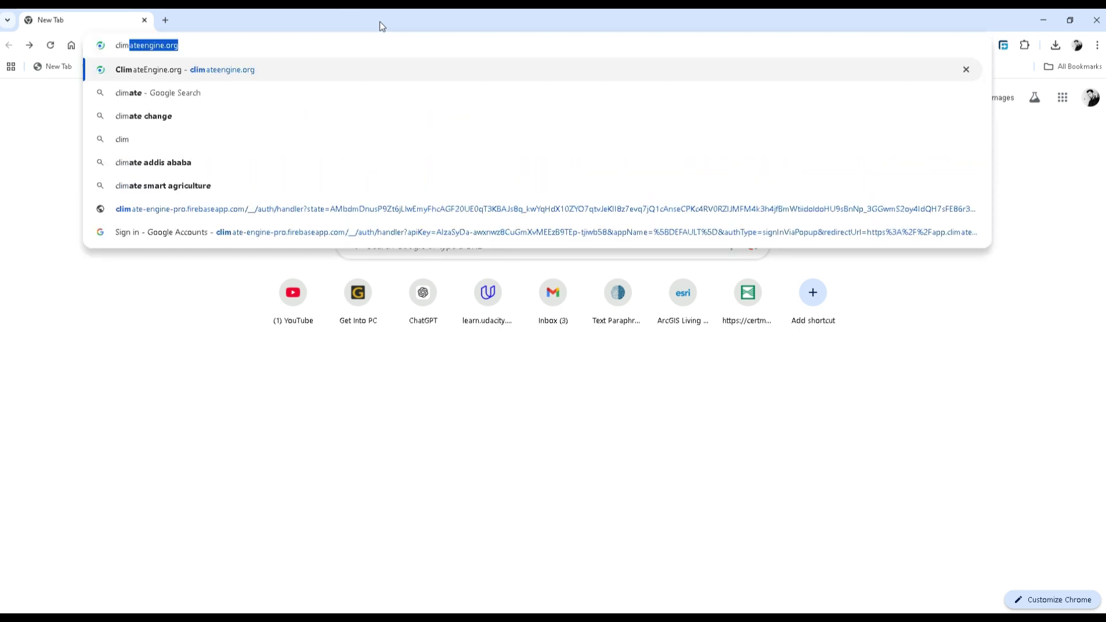
{"action": "type", "text": "ate"}
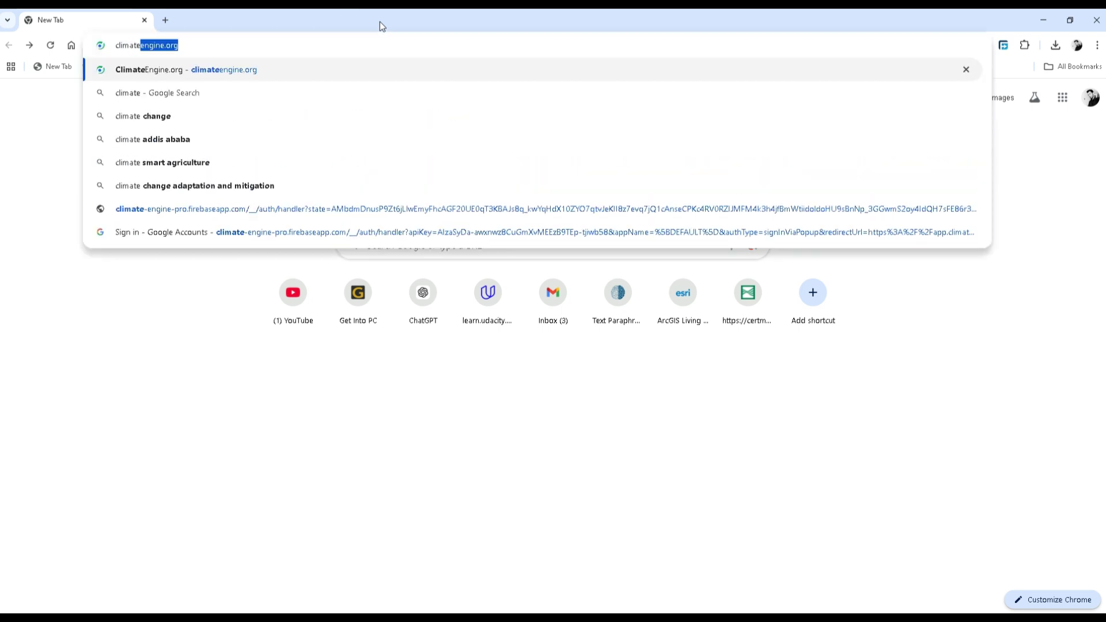
{"action": "type", "text": " engine"}
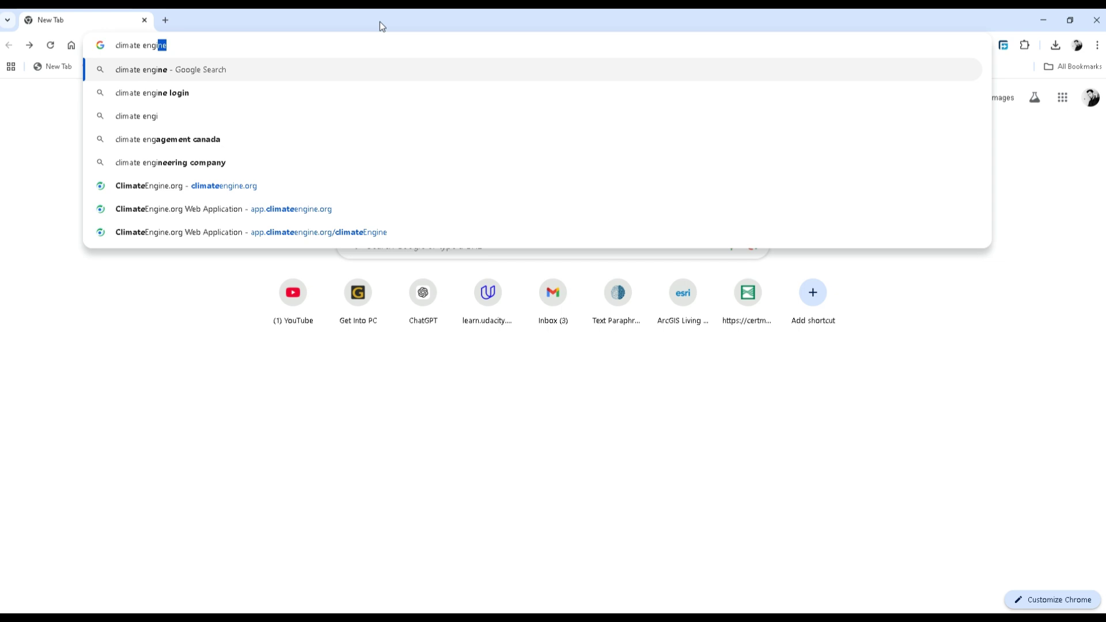
{"action": "type", "text": ".org"}
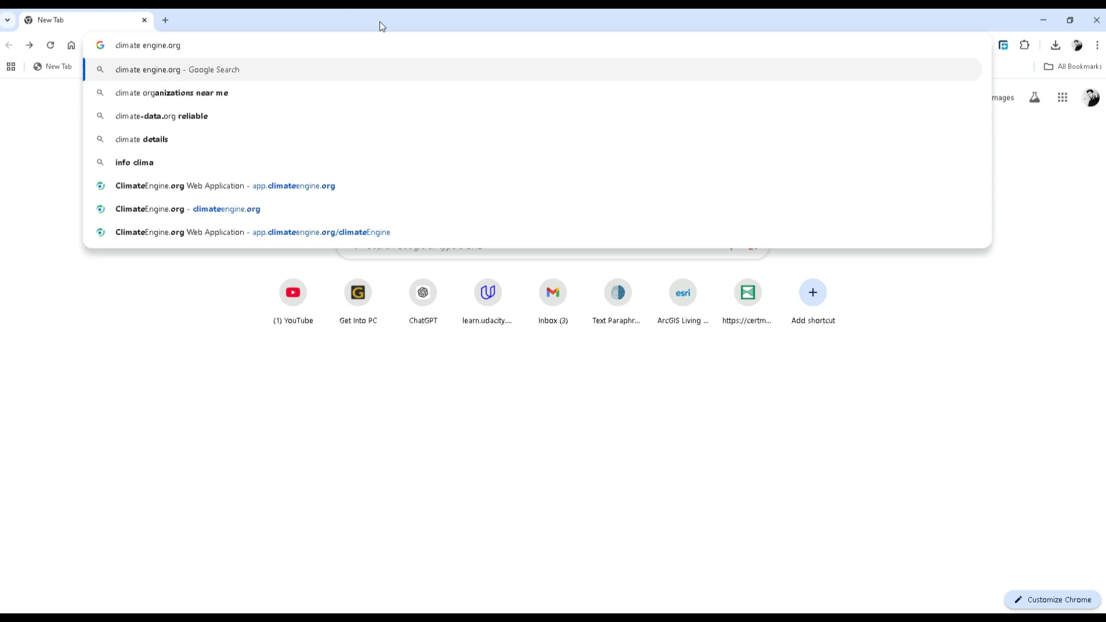
{"action": "key", "text": "Return"}
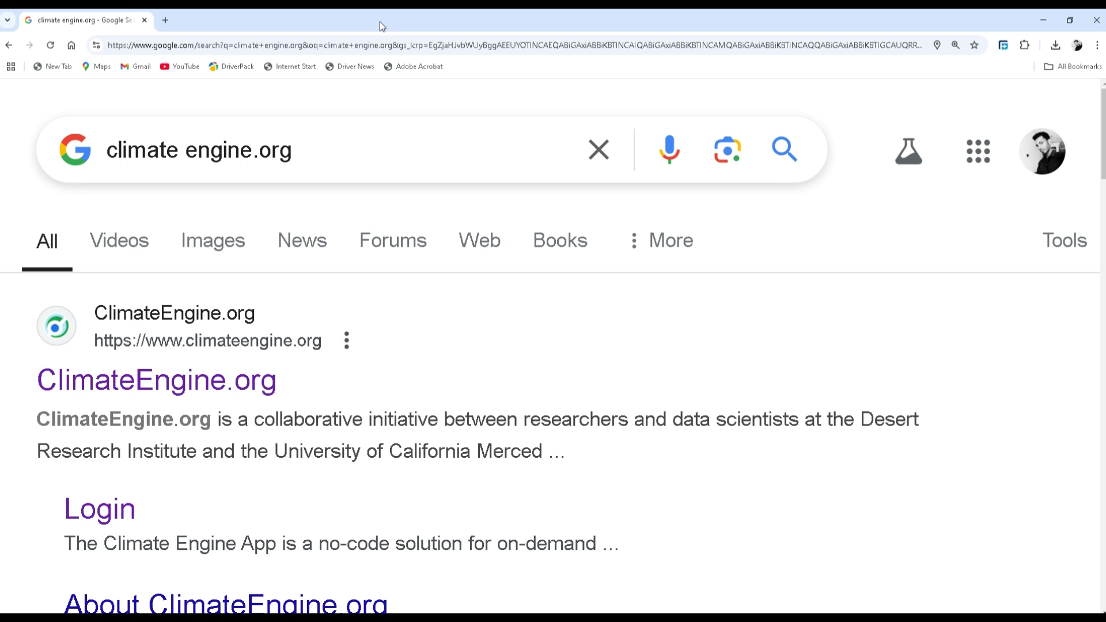
{"action": "left_click", "coordinate": [129, 390]}
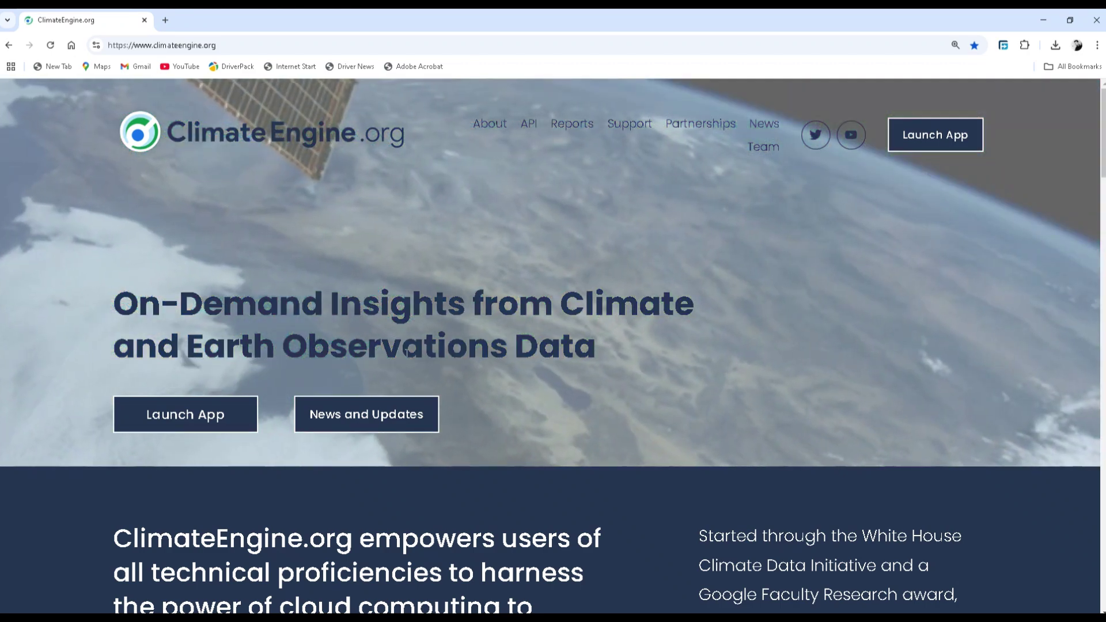
{"action": "scroll", "coordinate": [408, 357], "scroll_direction": "down", "scroll_amount": 2}
{"action": "scroll", "coordinate": [407, 361], "scroll_direction": "down", "scroll_amount": 3}
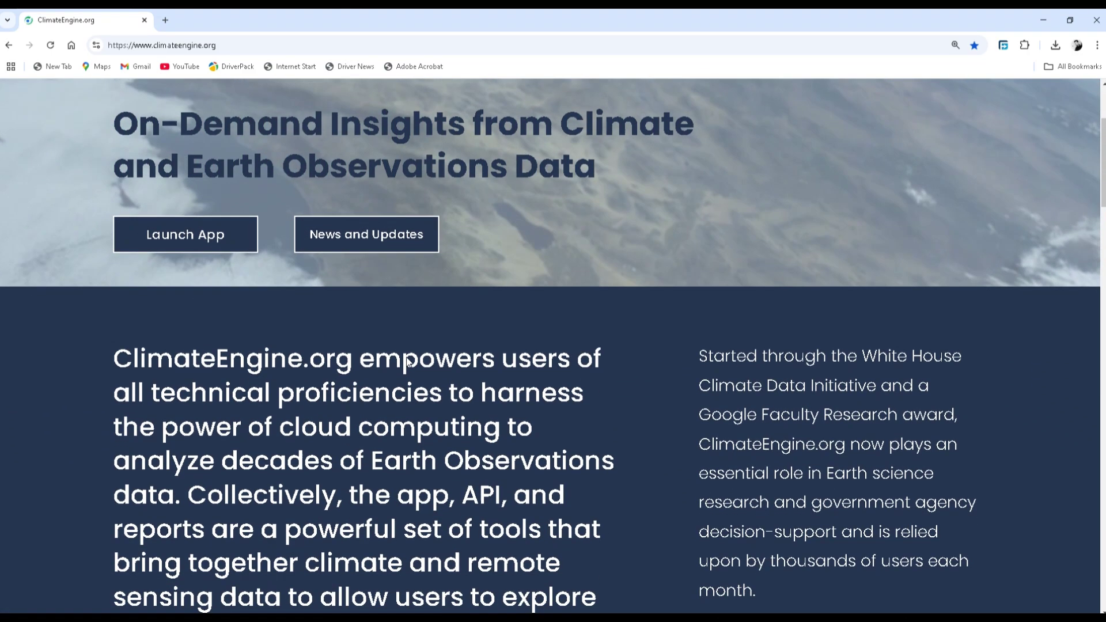
{"action": "scroll", "coordinate": [408, 360], "scroll_direction": "down", "scroll_amount": 1}
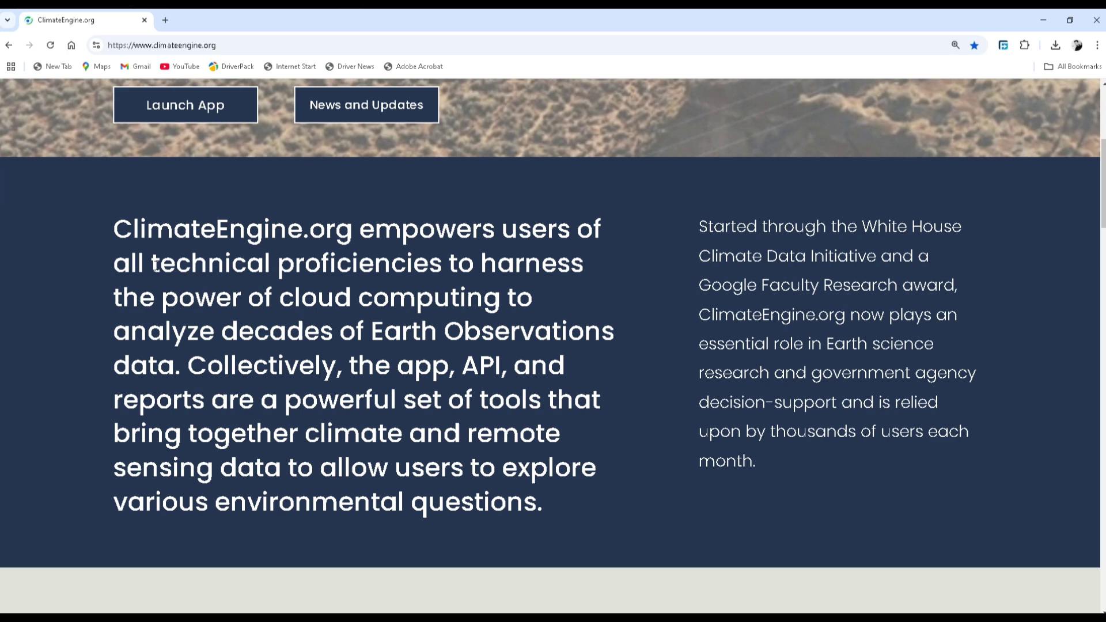
{"action": "left_click_drag", "start_coordinate": [152, 264], "coordinate": [459, 264]}
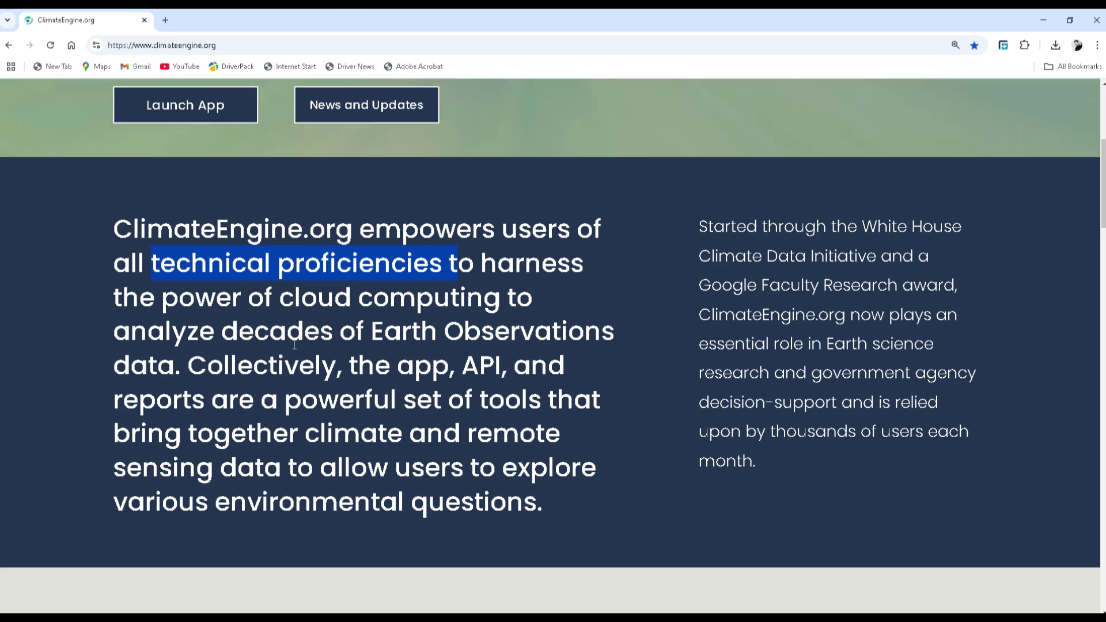
{"action": "scroll", "coordinate": [294, 344], "scroll_direction": "up", "scroll_amount": 3}
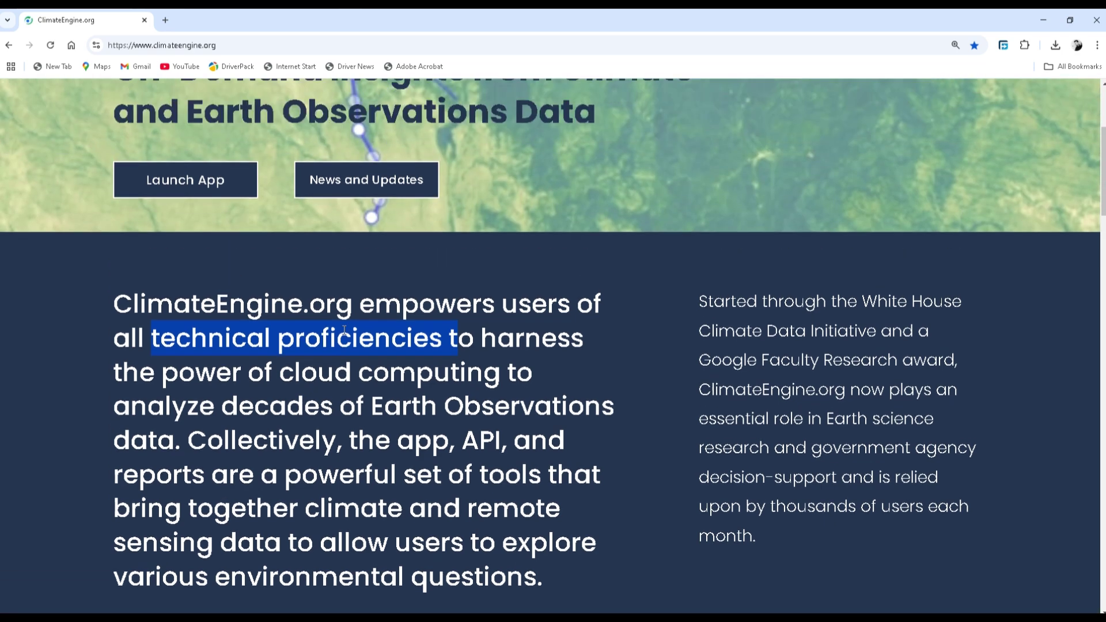
{"action": "scroll", "coordinate": [344, 330], "scroll_direction": "up", "scroll_amount": 1}
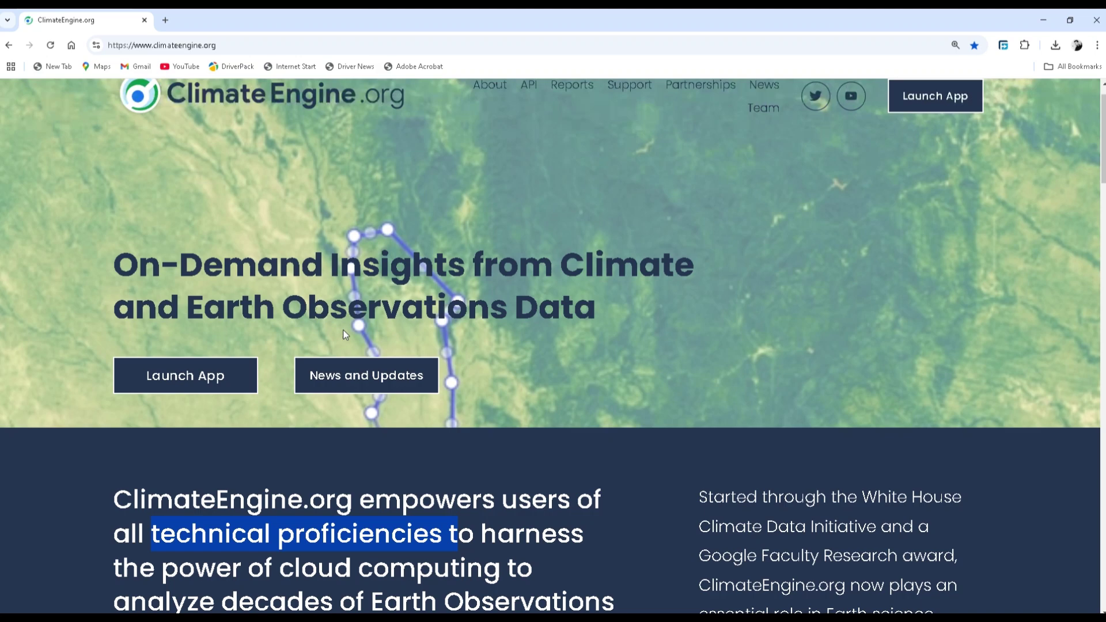
{"action": "scroll", "coordinate": [344, 330], "scroll_direction": "up", "scroll_amount": 1}
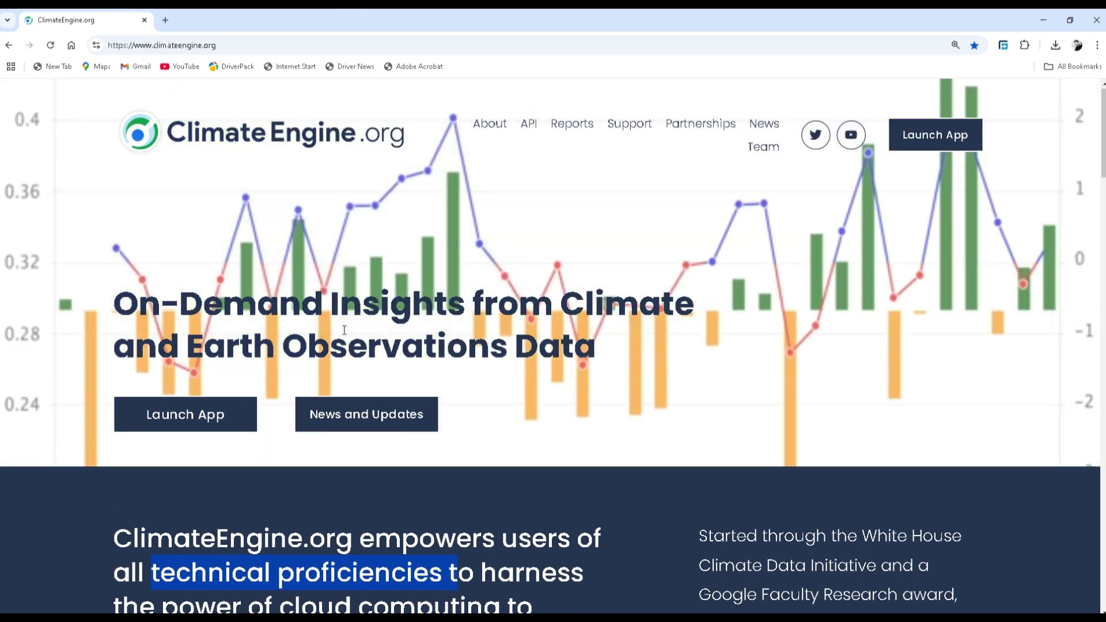
Step: Launch the Climate Engine app and sign in with the second Google account
{"action": "left_click", "coordinate": [942, 136]}
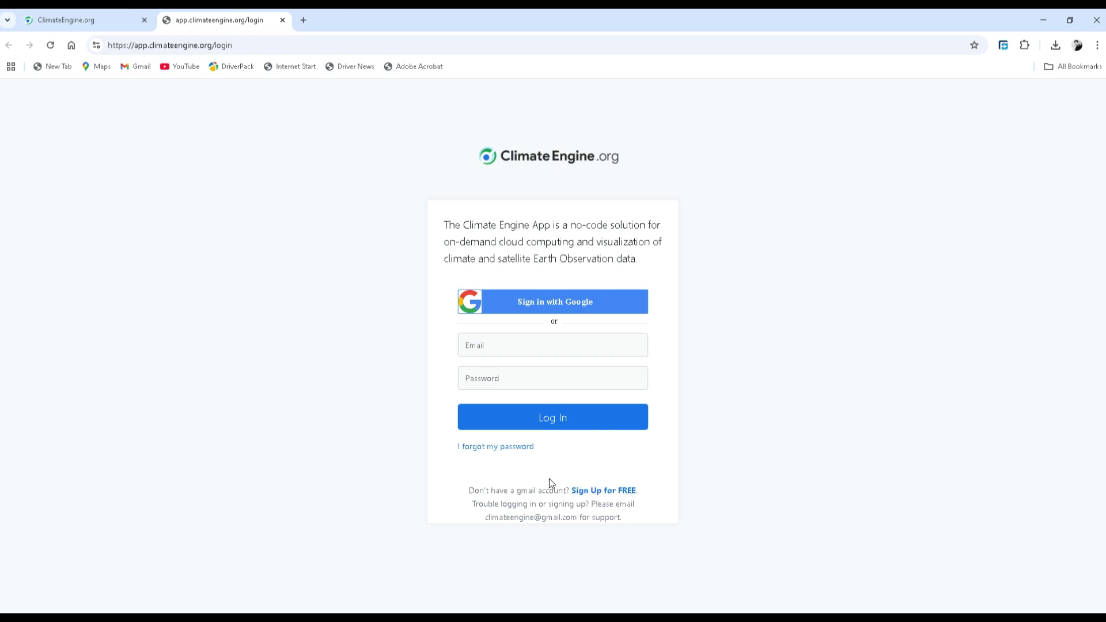
{"action": "left_click", "coordinate": [544, 307]}
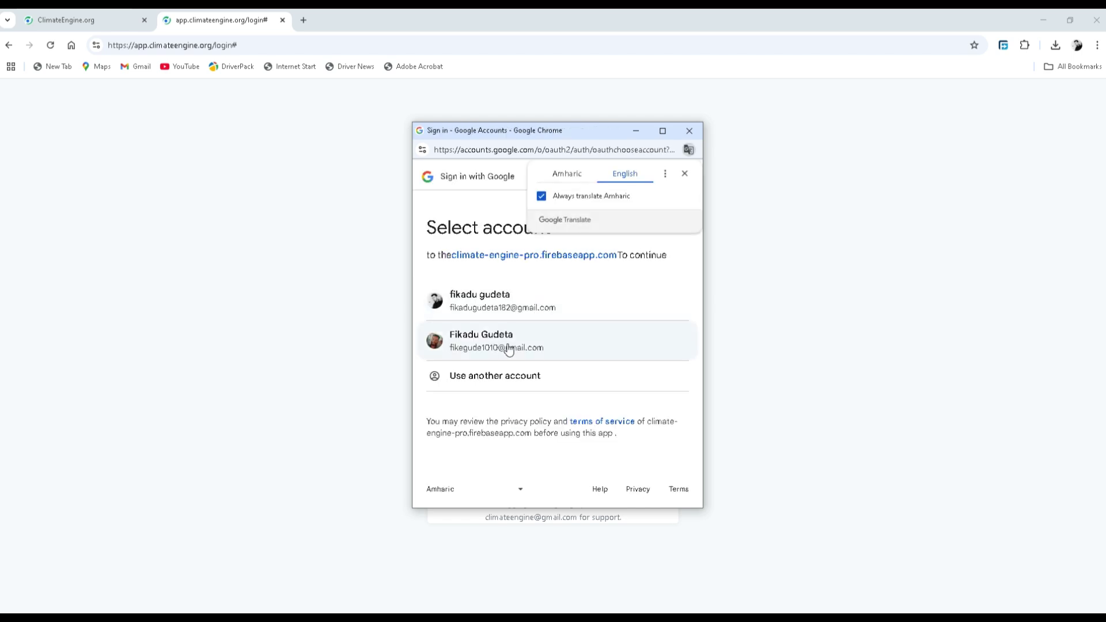
{"action": "left_click", "coordinate": [508, 350]}
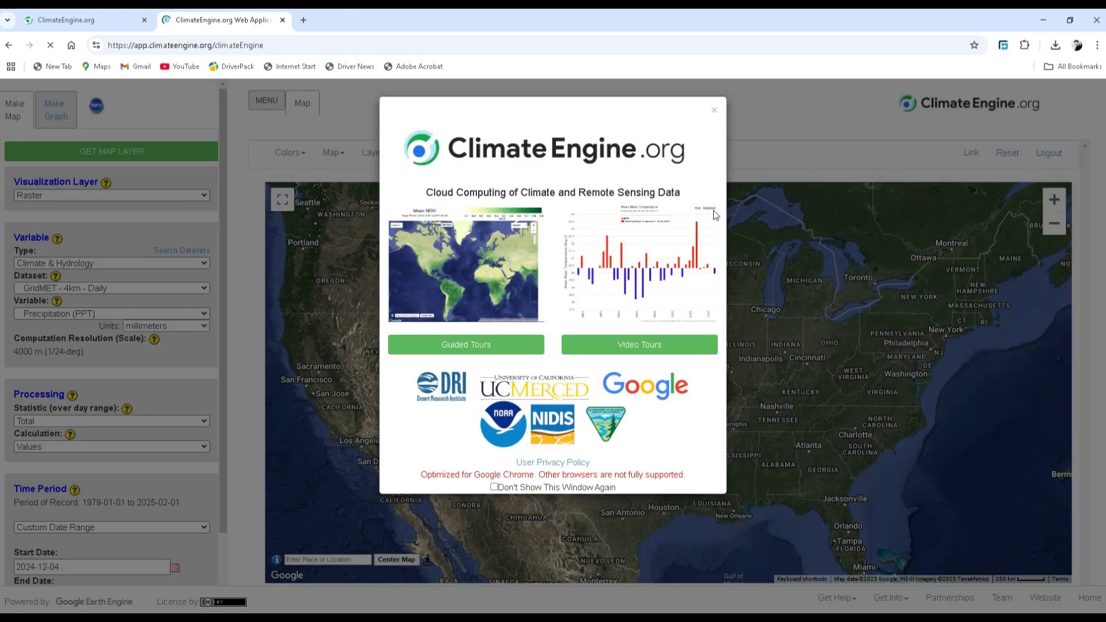
Step: Dismiss the welcome window and start a Native Time Series graph with One Variable Analysis
{"action": "left_click", "coordinate": [712, 113]}
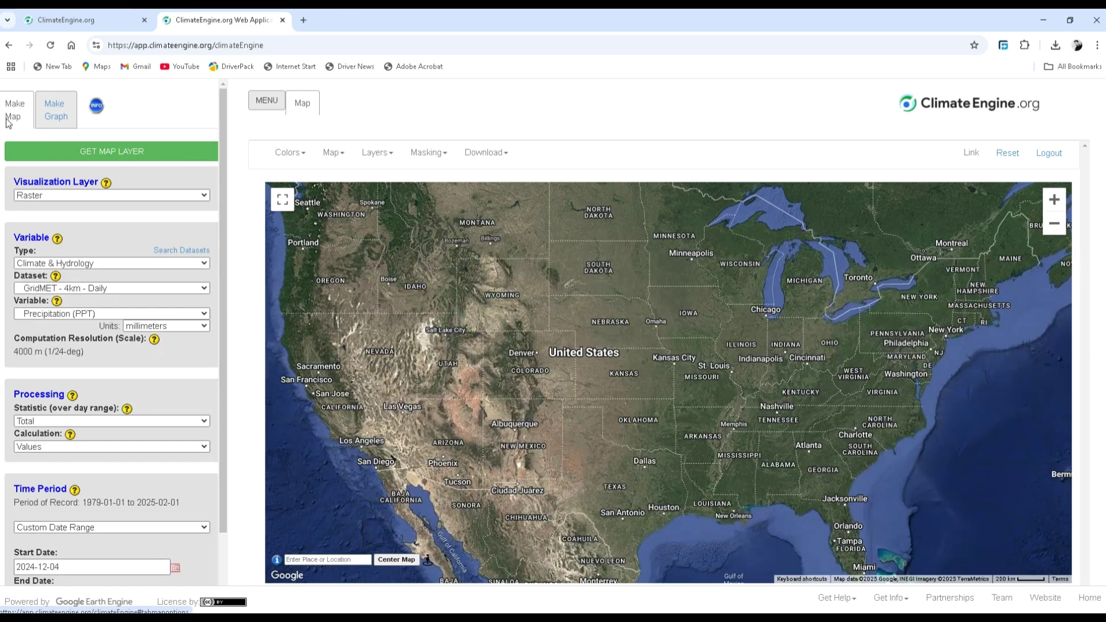
{"action": "left_click", "coordinate": [61, 119]}
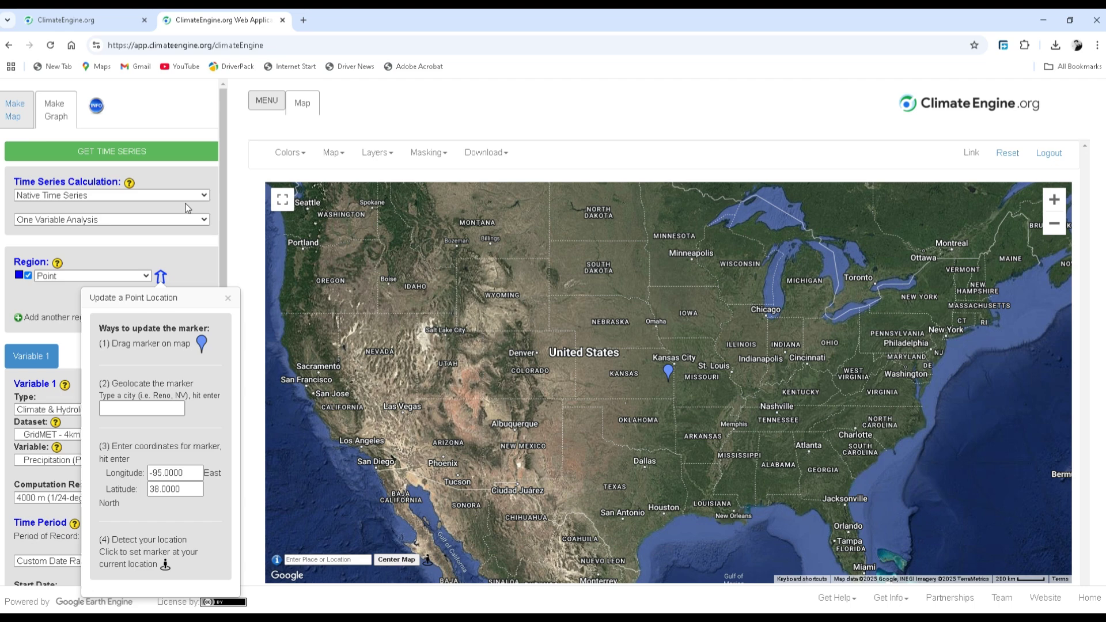
{"action": "left_click", "coordinate": [204, 195]}
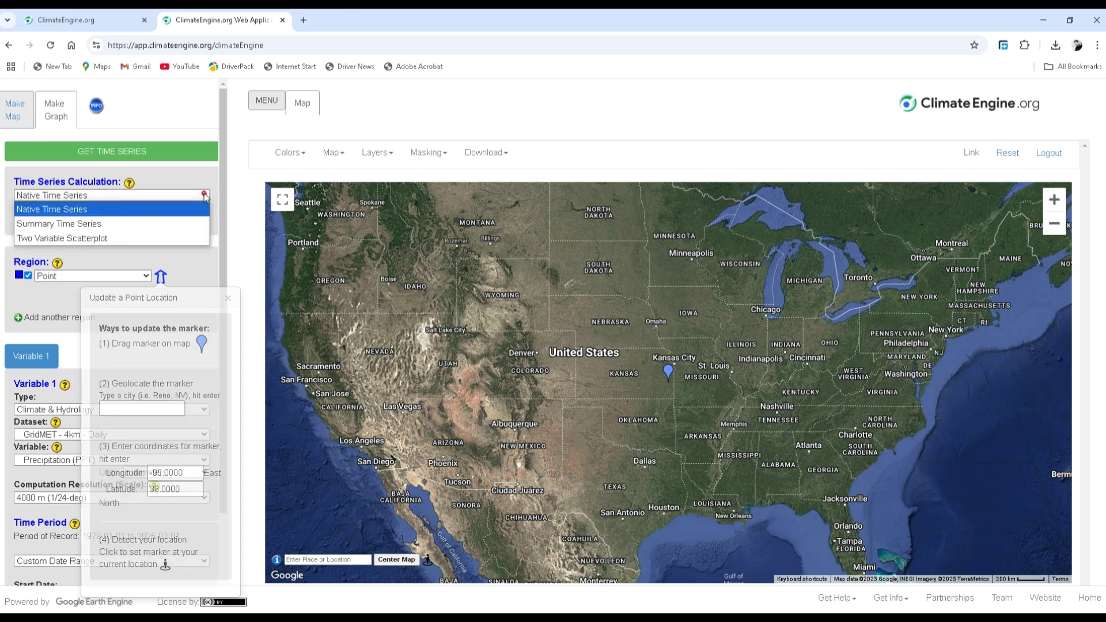
{"action": "left_click", "coordinate": [122, 209]}
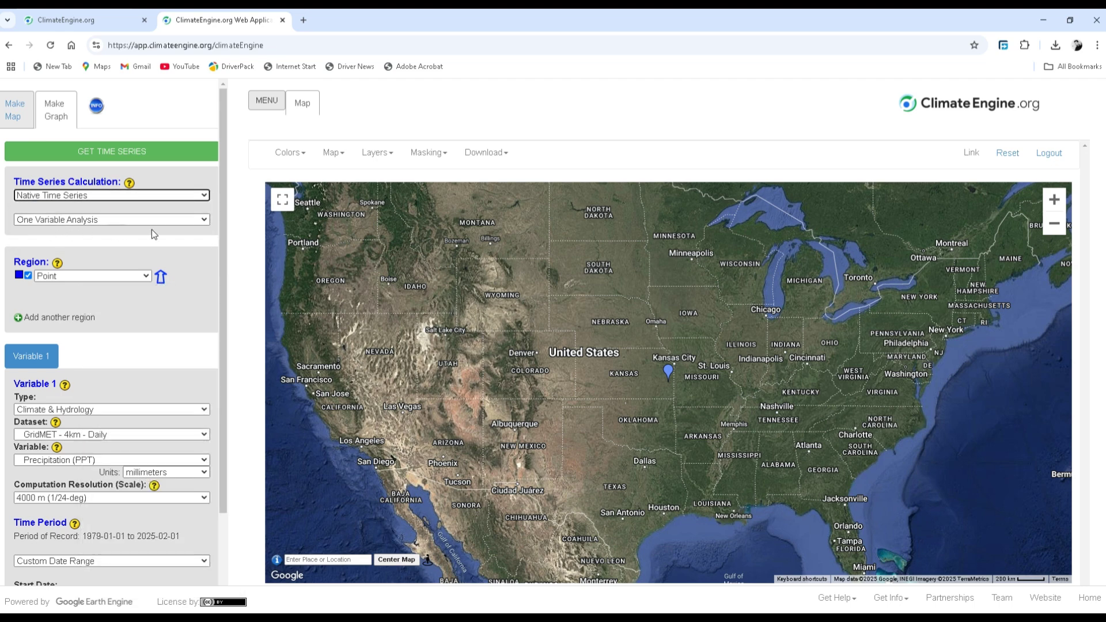
{"action": "left_click", "coordinate": [203, 220]}
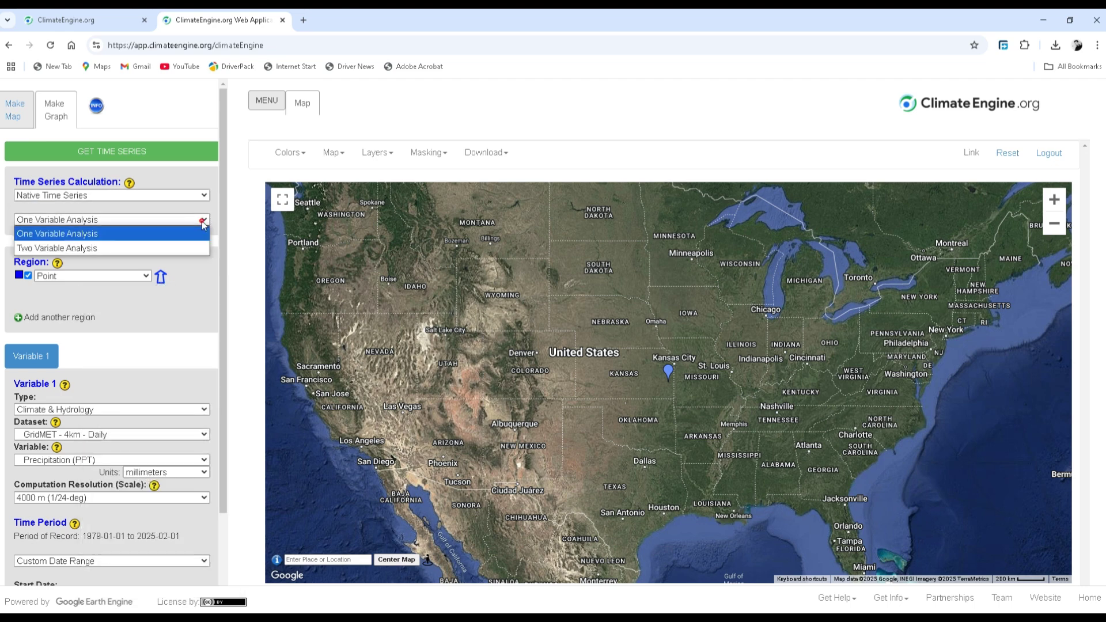
{"action": "left_click", "coordinate": [83, 237]}
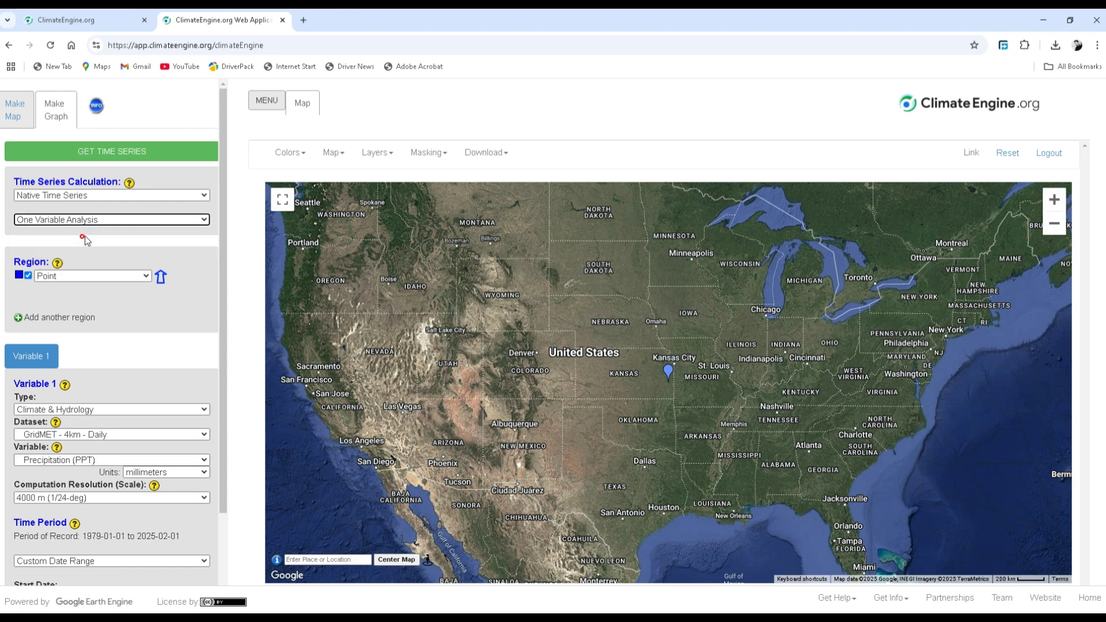
{"action": "scroll", "coordinate": [167, 248], "scroll_direction": "down", "scroll_amount": 2}
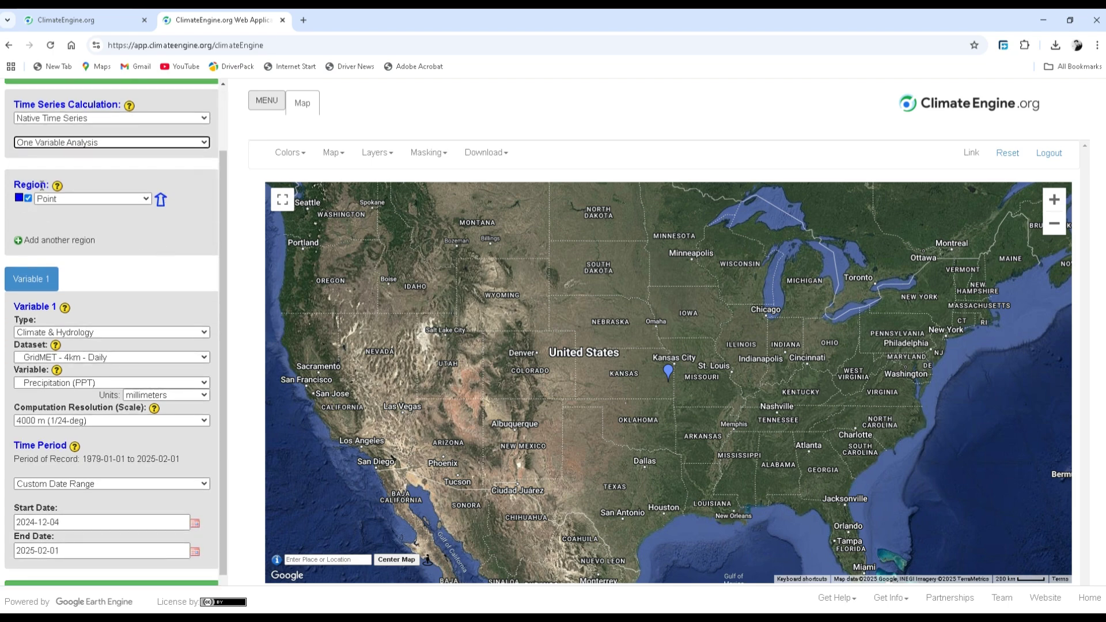
{"action": "left_click", "coordinate": [144, 200]}
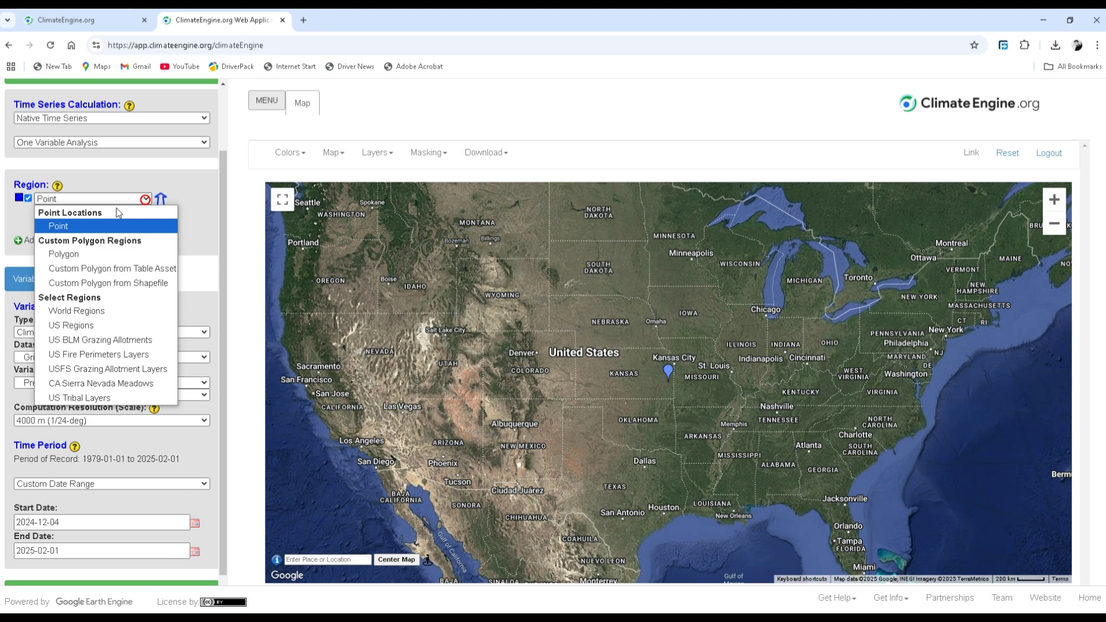
Step: Keep Point as the region and drag the marker to central North Carolina (-79.2456, 35.4288)
{"action": "left_click", "coordinate": [76, 227]}
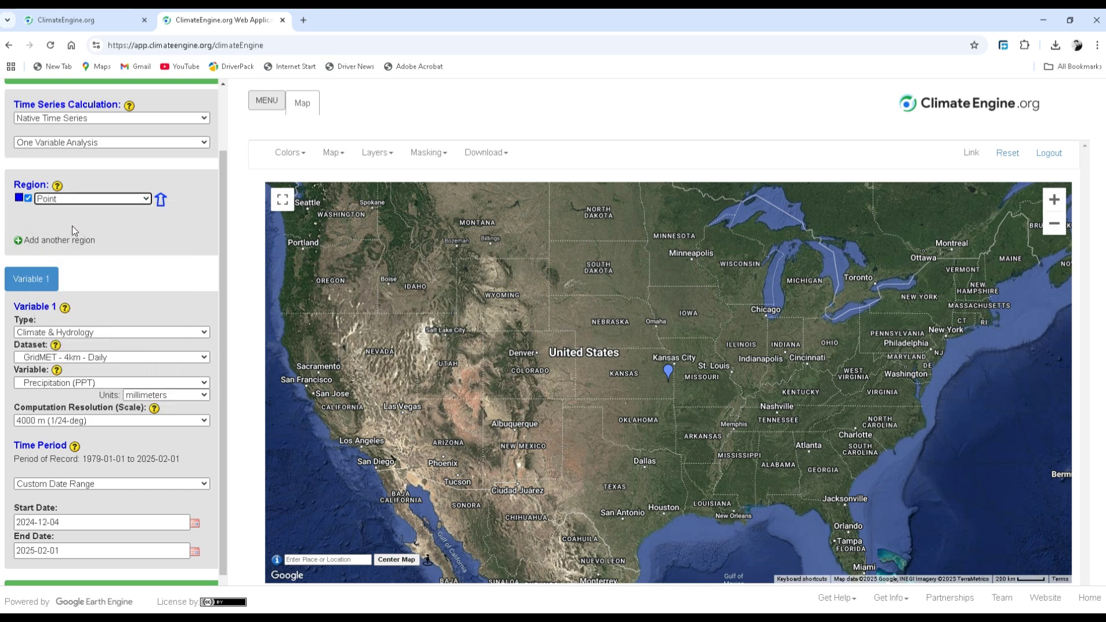
{"action": "left_click", "coordinate": [160, 201]}
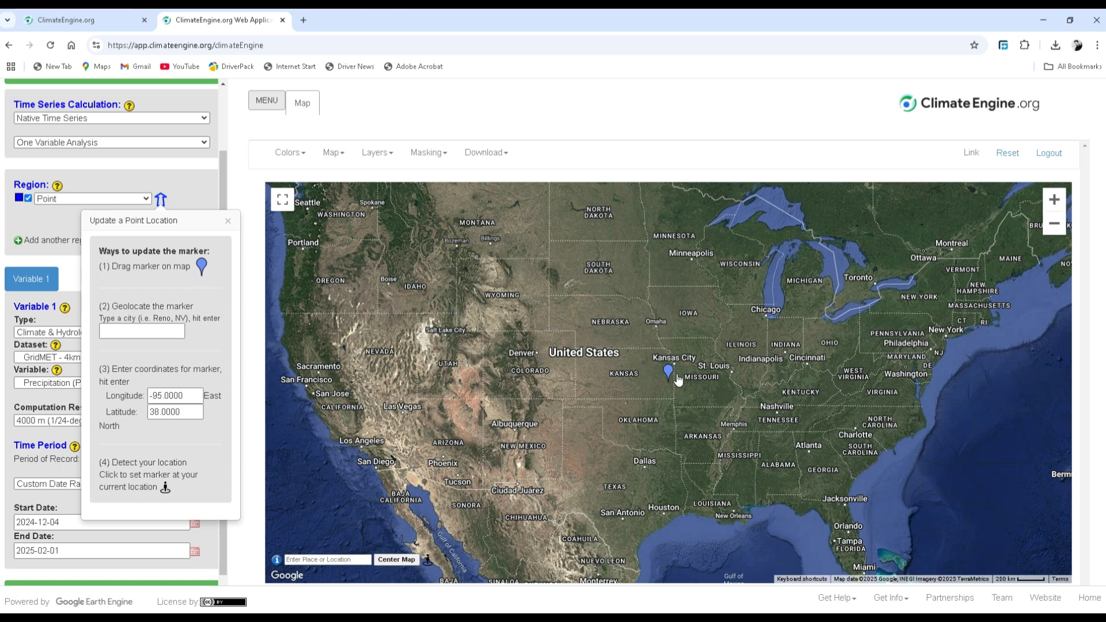
{"action": "scroll", "coordinate": [677, 376], "scroll_direction": "up", "scroll_amount": 1}
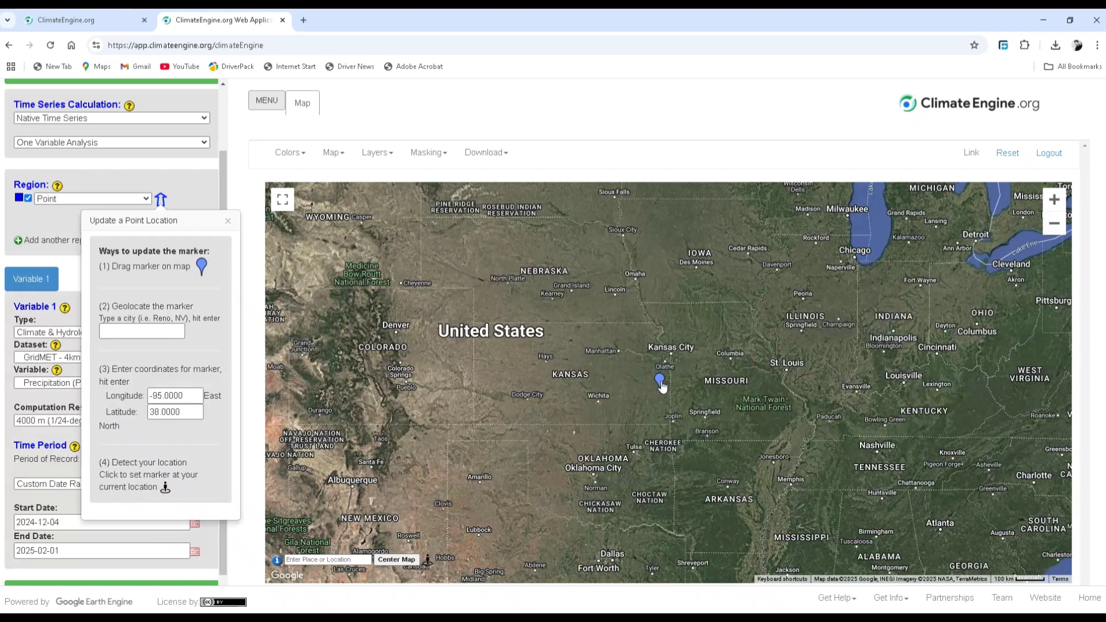
{"action": "mouse_move", "coordinate": [663, 387]}
{"action": "left_mouse_down"}
{"action": "mouse_move", "coordinate": [723, 375]}
{"action": "mouse_move", "coordinate": [991, 398]}
{"action": "mouse_move", "coordinate": [1033, 379]}
{"action": "mouse_move", "coordinate": [863, 348]}
{"action": "mouse_move", "coordinate": [904, 373]}
{"action": "mouse_move", "coordinate": [975, 288]}
{"action": "mouse_move", "coordinate": [952, 467]}
{"action": "left_mouse_up"}
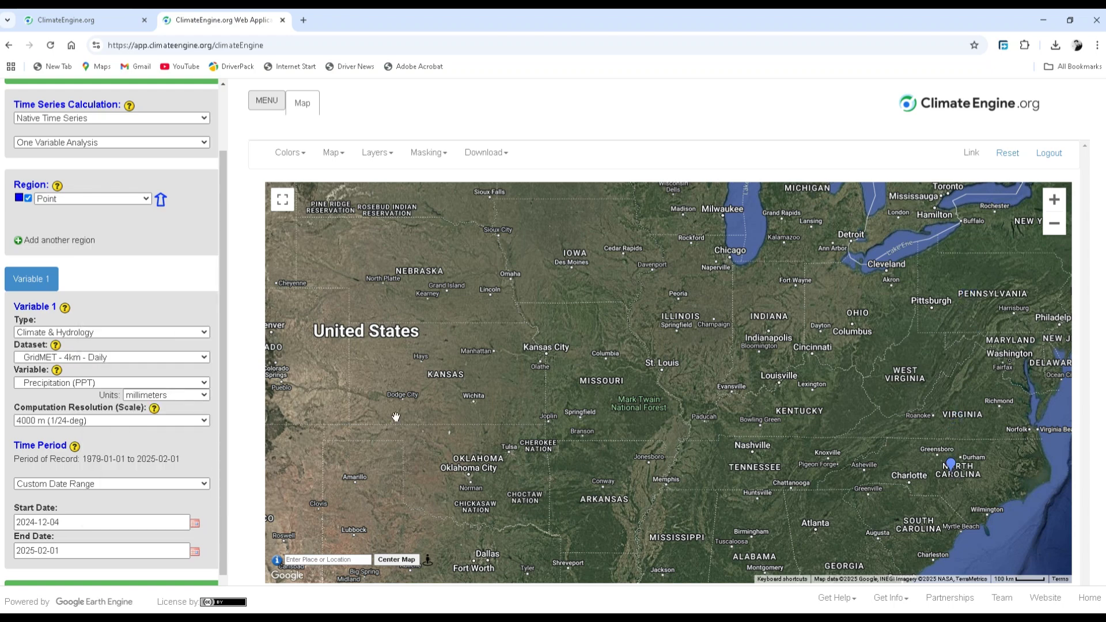
{"action": "left_click", "coordinate": [161, 200]}
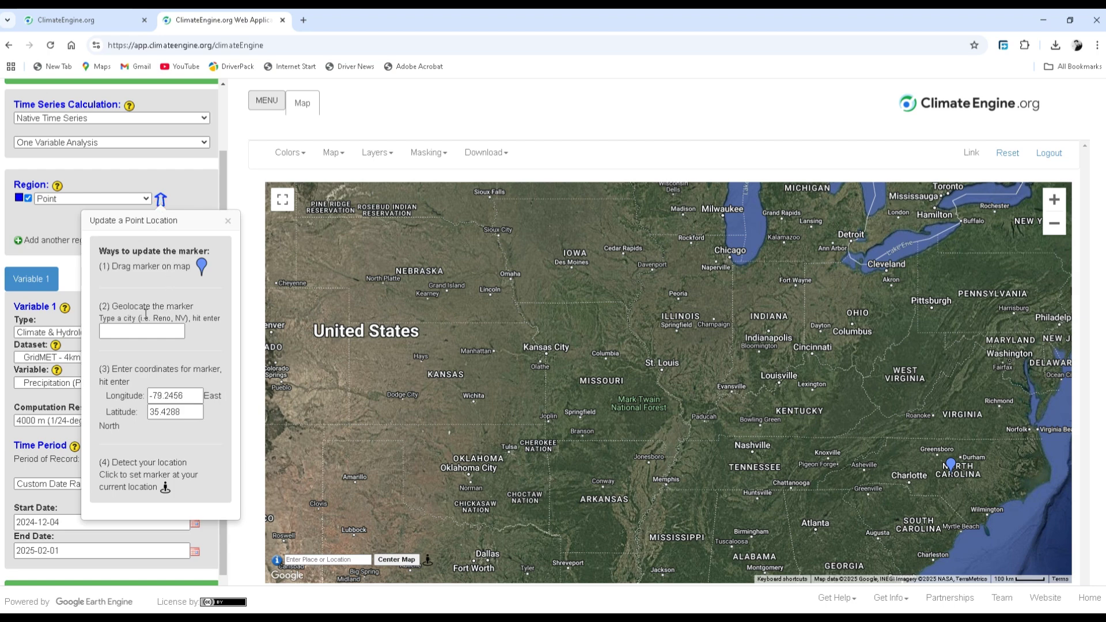
Step: Geolocate the marker to Hawassa (longitude 38.4957849, latitude 7.0477329) and close the location window
{"action": "left_click", "coordinate": [140, 333]}
{"action": "type", "text": "Hawassa"}
{"action": "key", "text": "Return"}
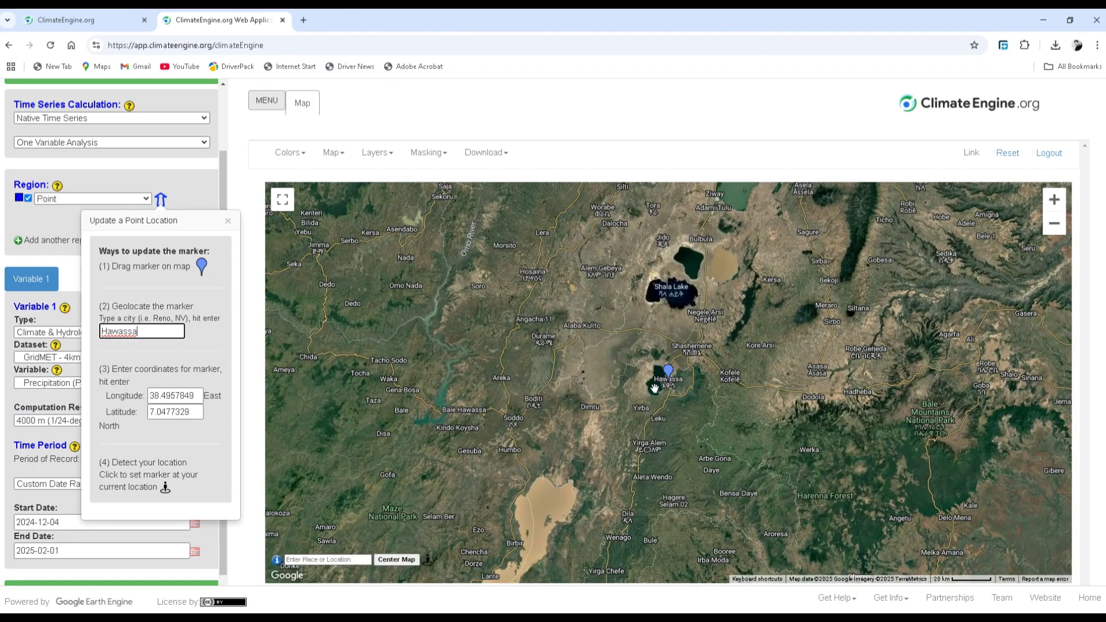
{"action": "scroll", "coordinate": [670, 382], "scroll_direction": "up", "scroll_amount": 3}
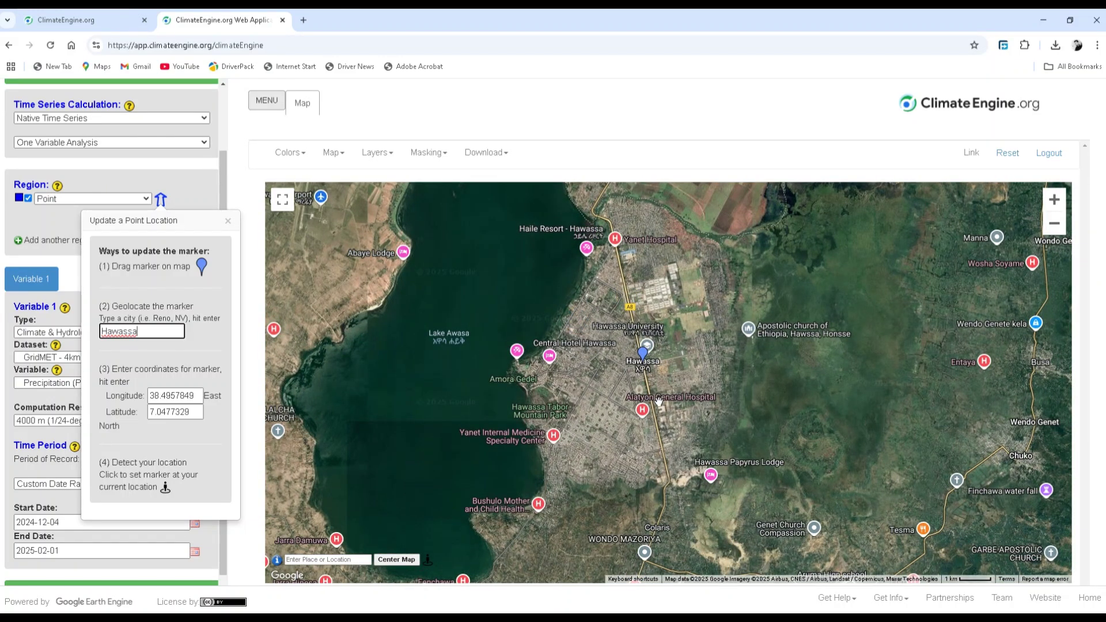
{"action": "scroll", "coordinate": [658, 401], "scroll_direction": "up", "scroll_amount": 1}
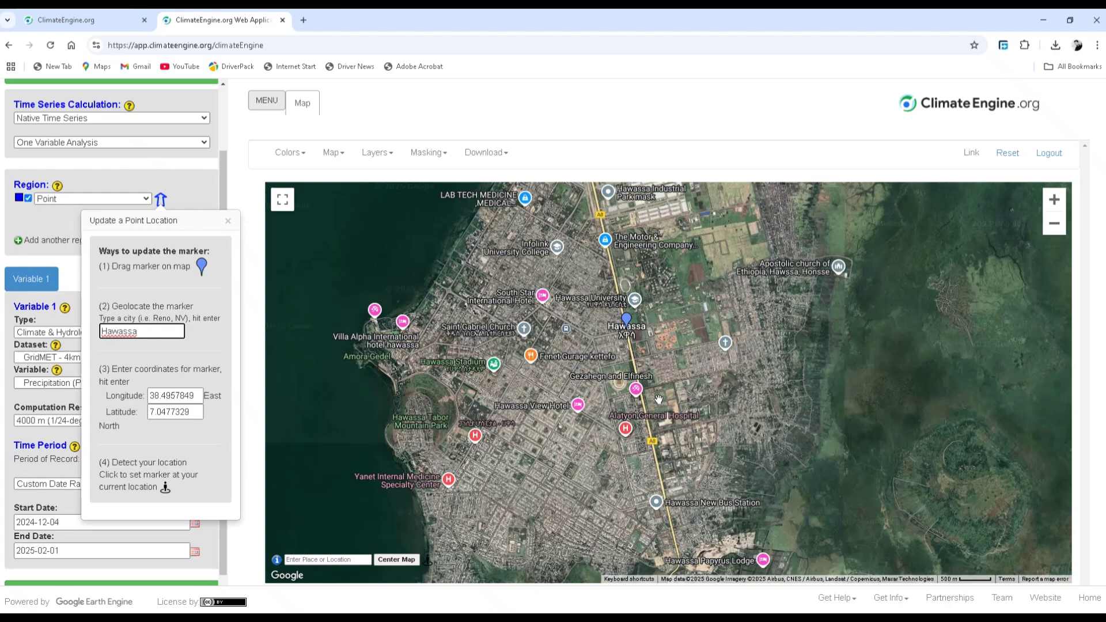
{"action": "scroll", "coordinate": [659, 400], "scroll_direction": "up", "scroll_amount": 1}
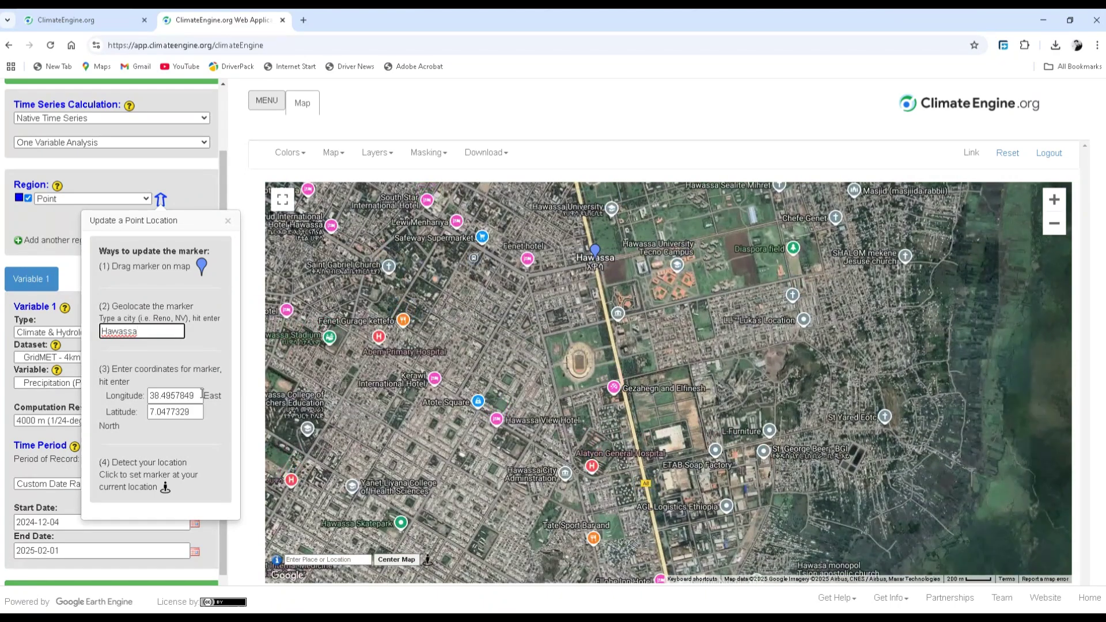
{"action": "double_click", "coordinate": [106, 396]}
{"action": "left_click_drag", "start_coordinate": [106, 412], "coordinate": [131, 412]}
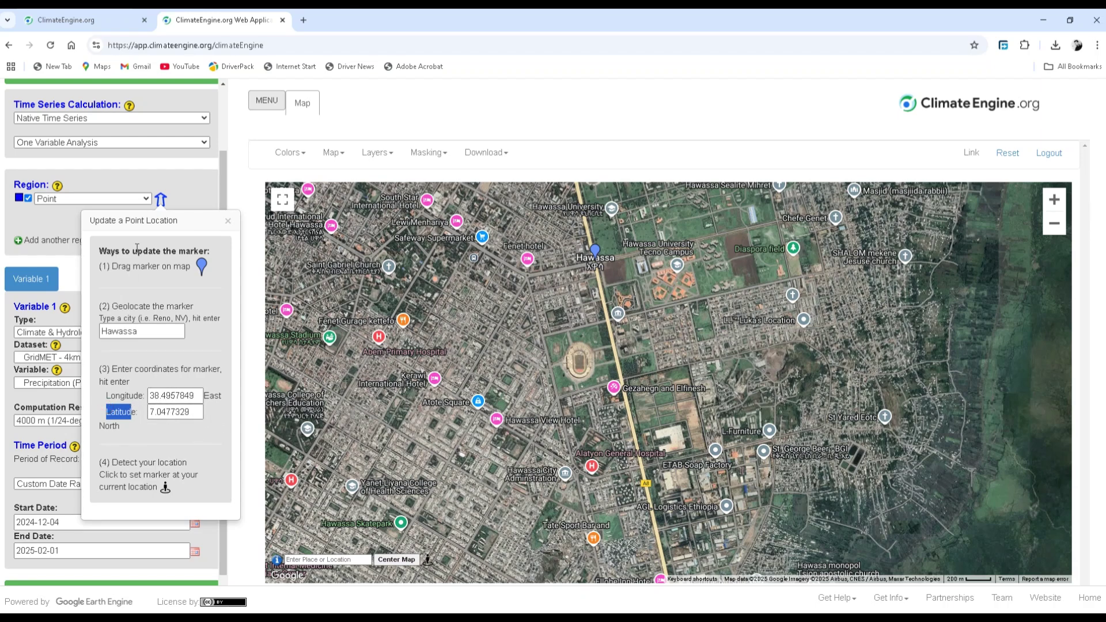
{"action": "left_click", "coordinate": [161, 199]}
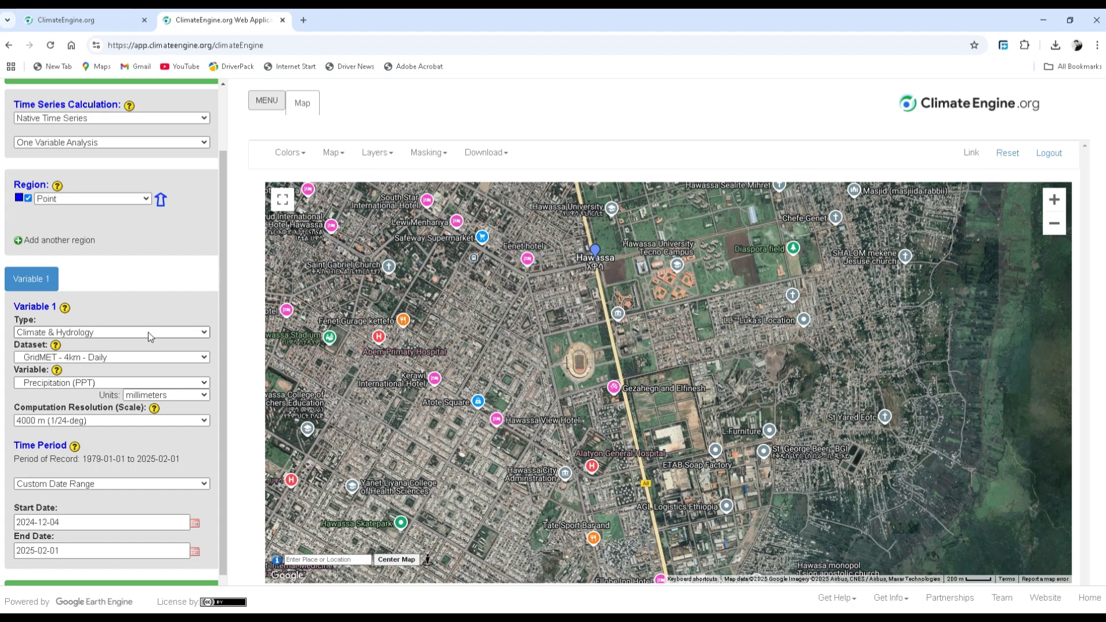
Step: Choose CHIRPS 4.8km Daily under Climate & Hydrology, keeping Precipitation (PPT) in millimeters
{"action": "left_click", "coordinate": [204, 332]}
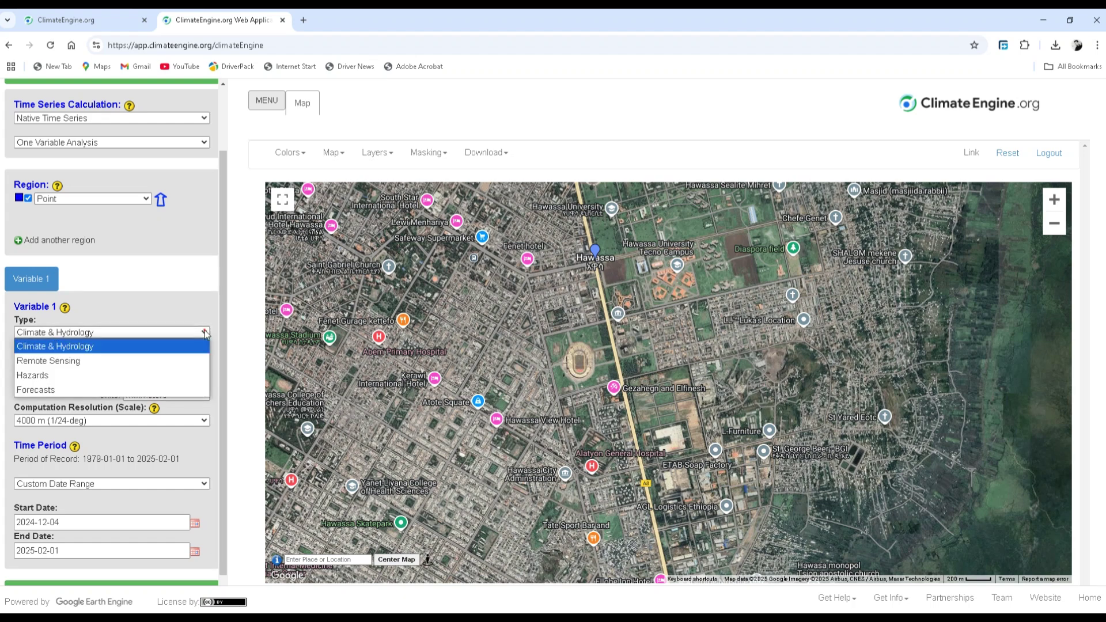
{"action": "left_click", "coordinate": [99, 348]}
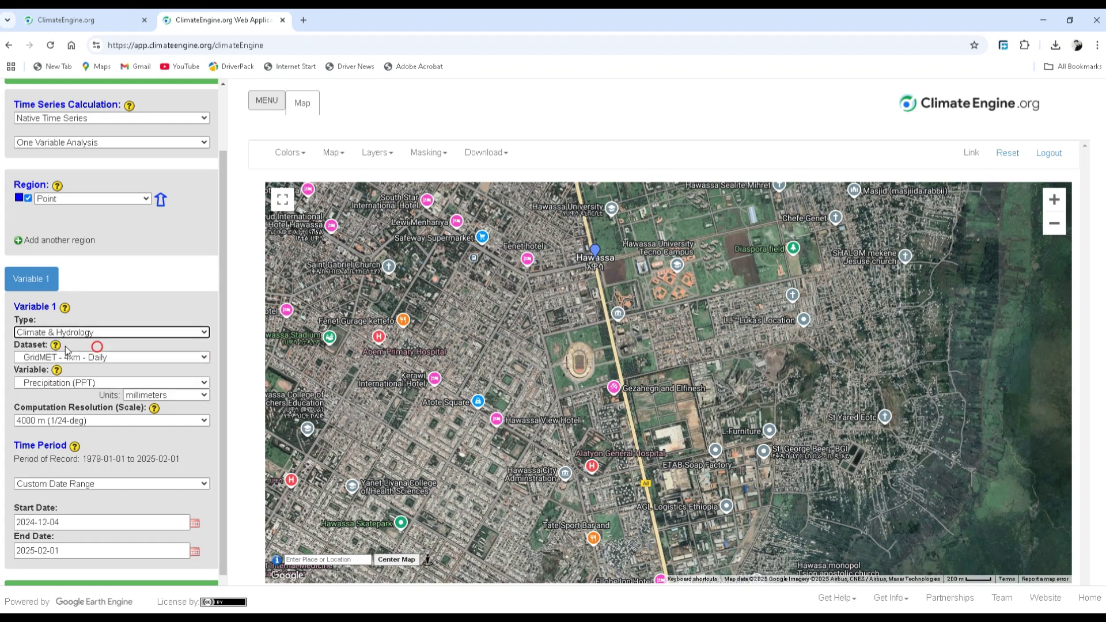
{"action": "left_click", "coordinate": [203, 357]}
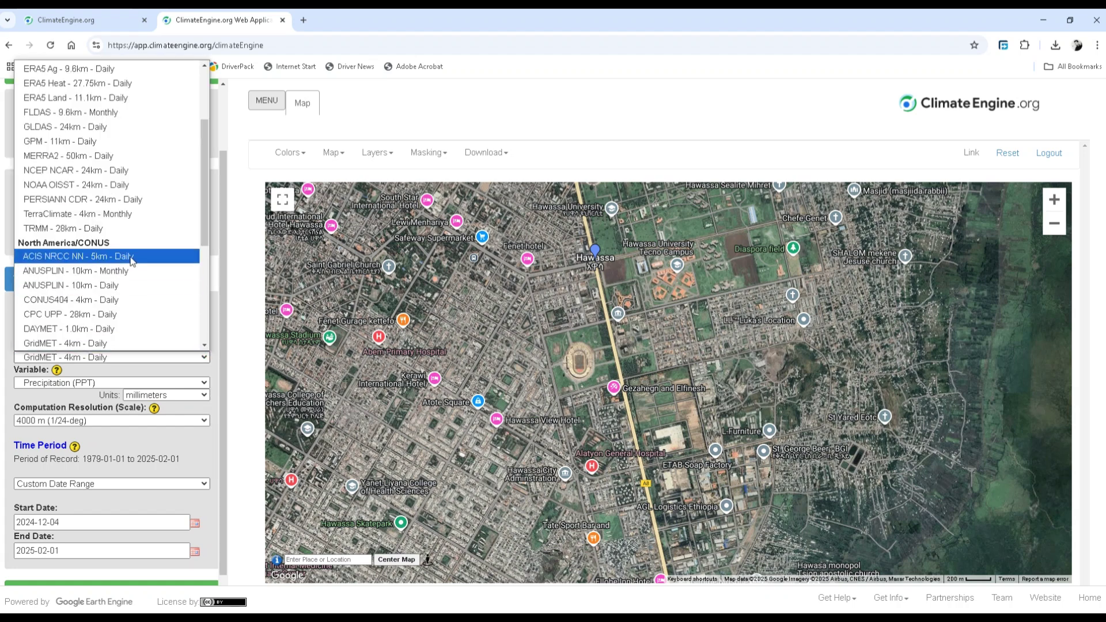
{"action": "scroll", "coordinate": [132, 260], "scroll_direction": "up", "scroll_amount": 3}
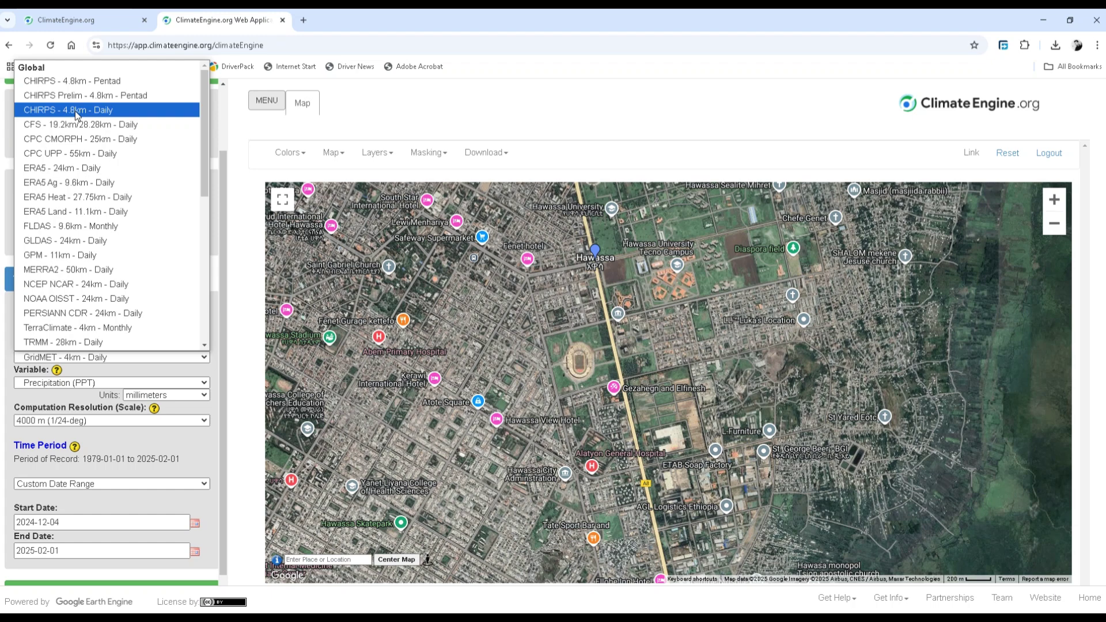
{"action": "left_click", "coordinate": [95, 113]}
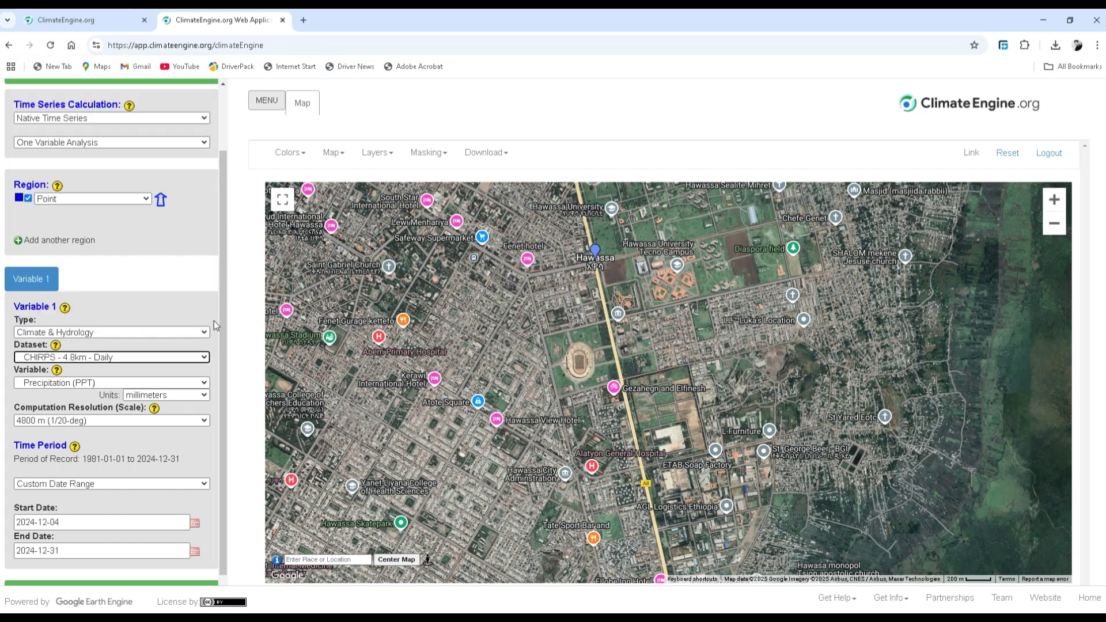
{"action": "left_click", "coordinate": [202, 383]}
{"action": "left_click", "coordinate": [100, 411]}
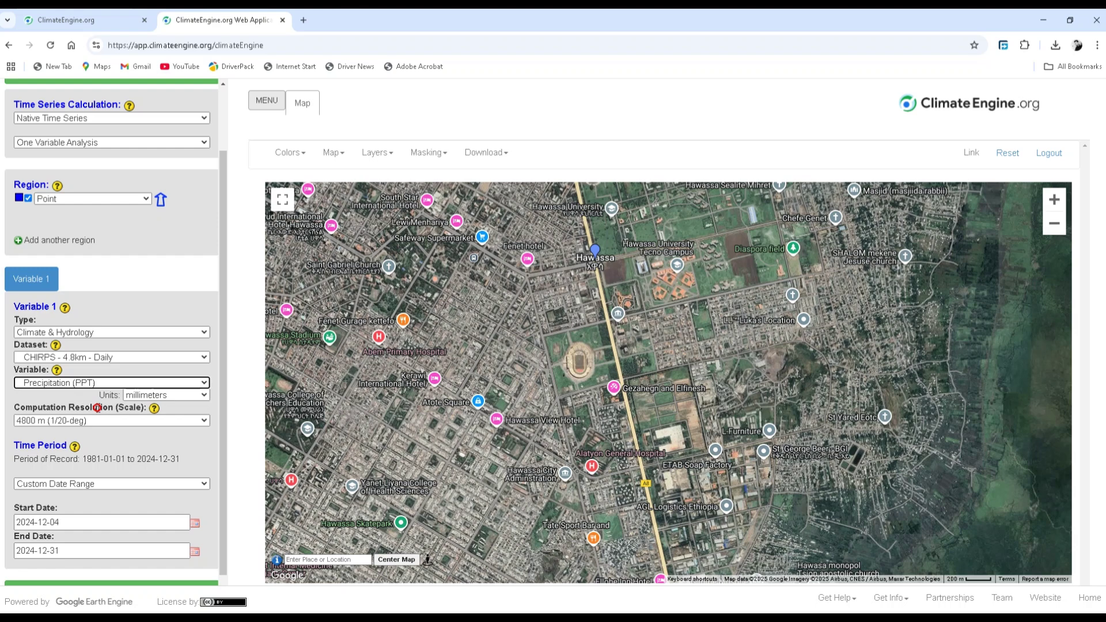
{"action": "left_click", "coordinate": [202, 395]}
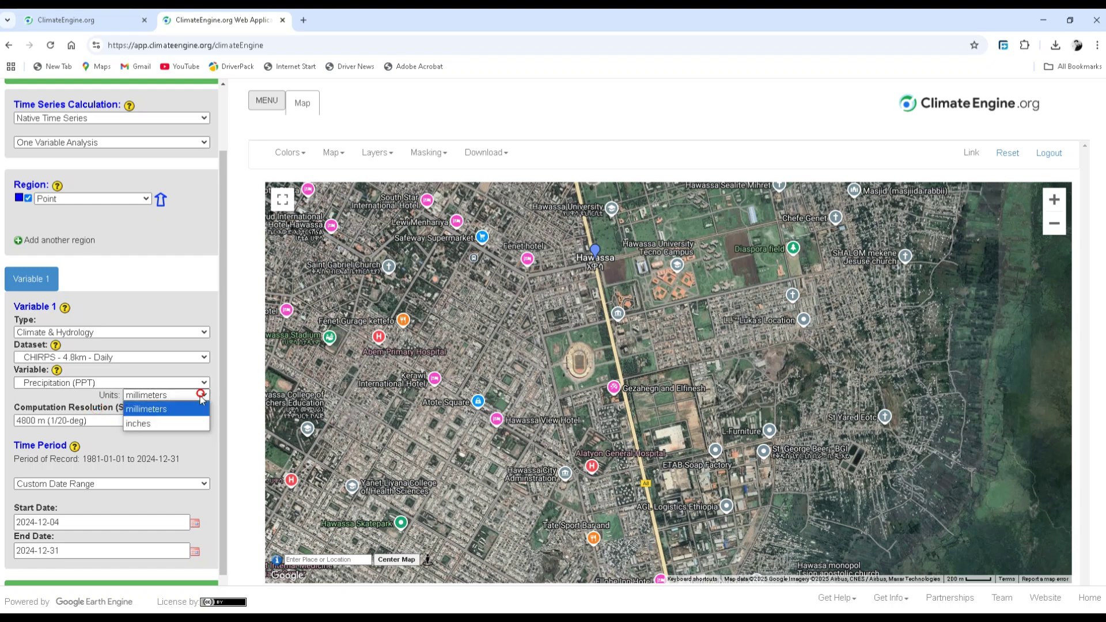
{"action": "left_click", "coordinate": [173, 409]}
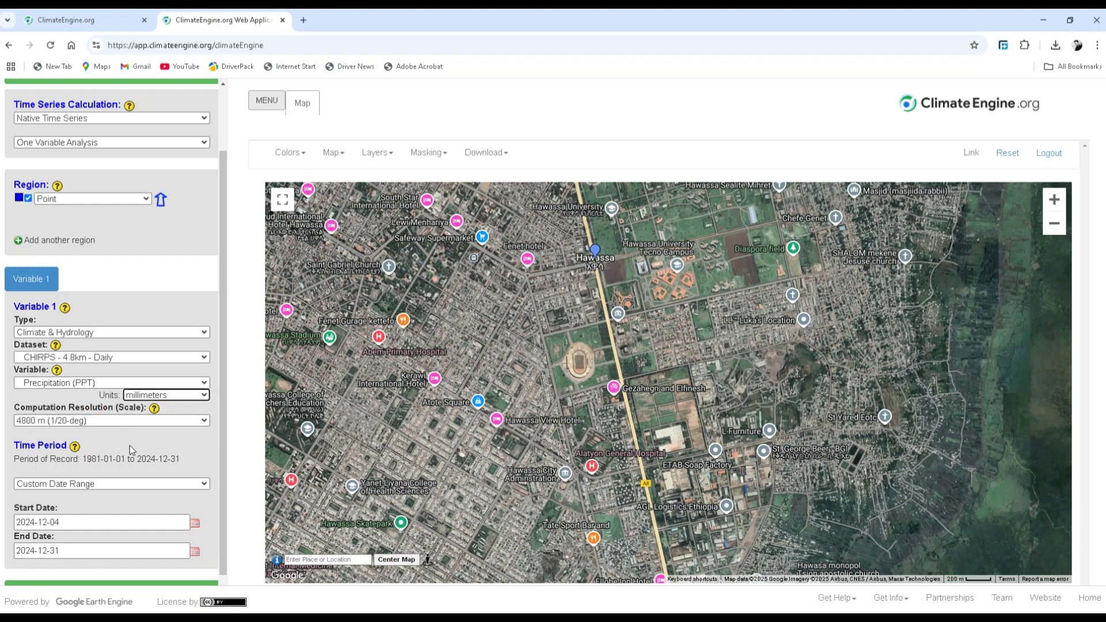
Step: Keep Custom Date Range and replace the start date with 2000-01-01
{"action": "scroll", "coordinate": [133, 430], "scroll_direction": "down", "scroll_amount": 1}
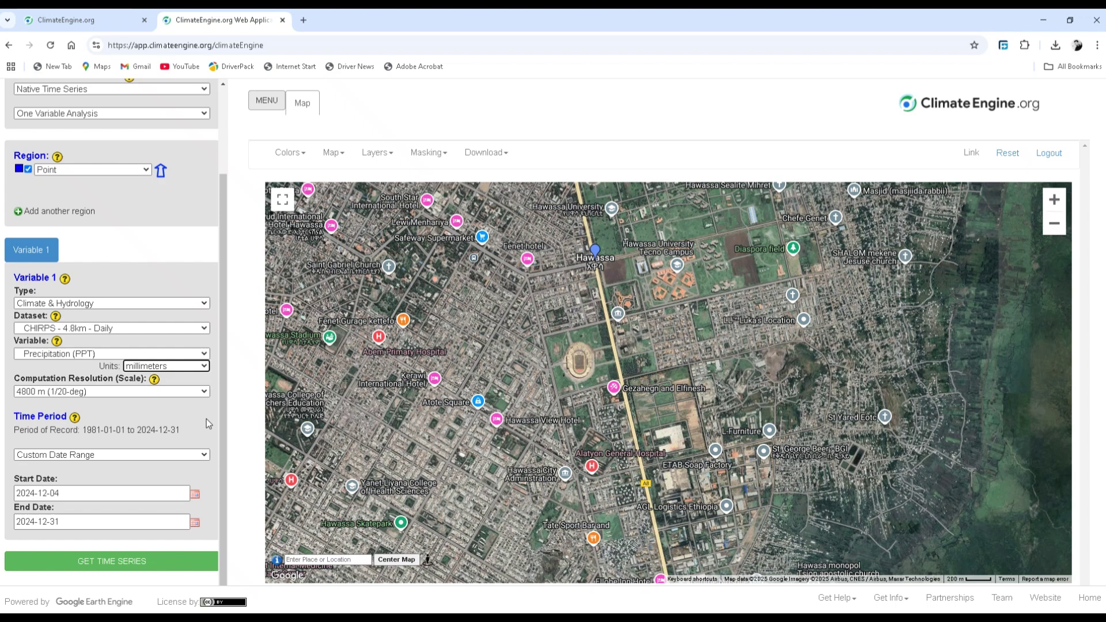
{"action": "left_click", "coordinate": [156, 454]}
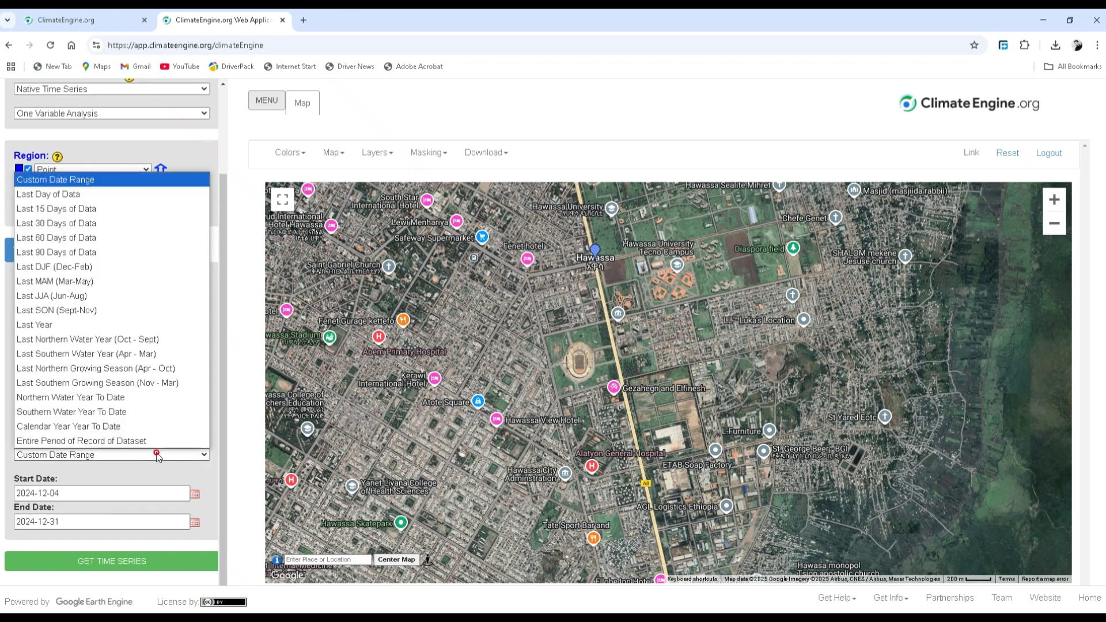
{"action": "left_click", "coordinate": [90, 180]}
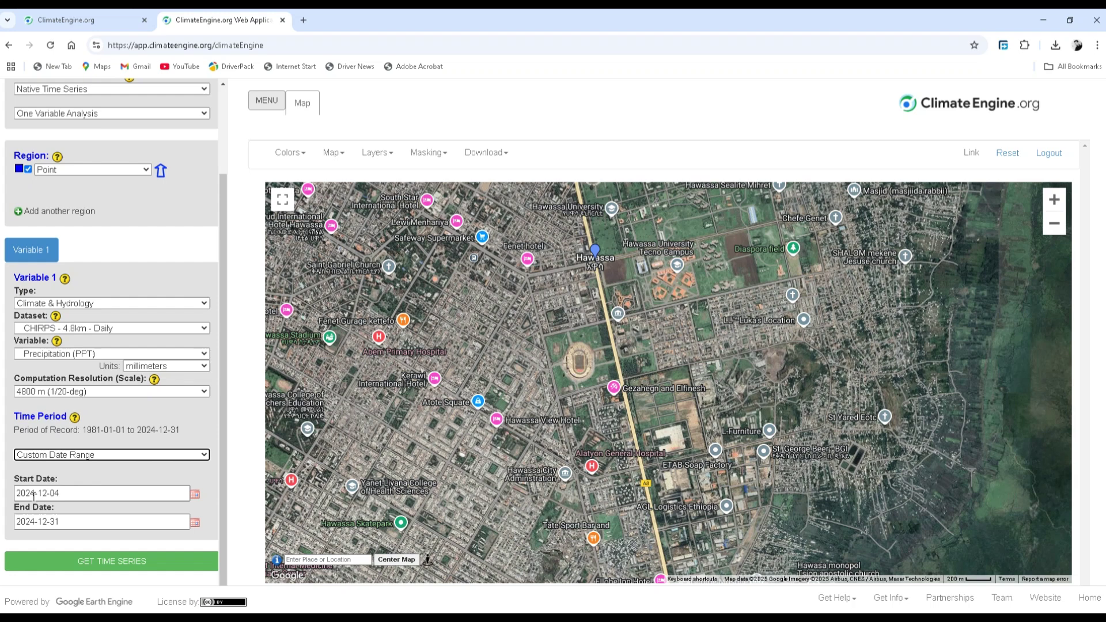
{"action": "triple_click", "coordinate": [63, 493]}
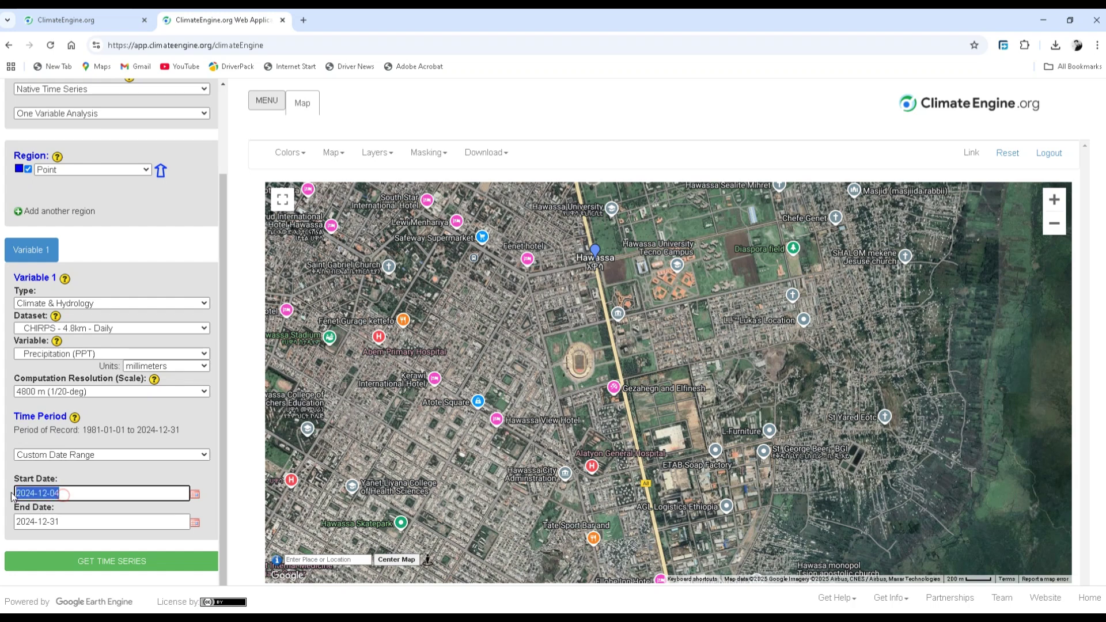
{"action": "type", "text": "20"}
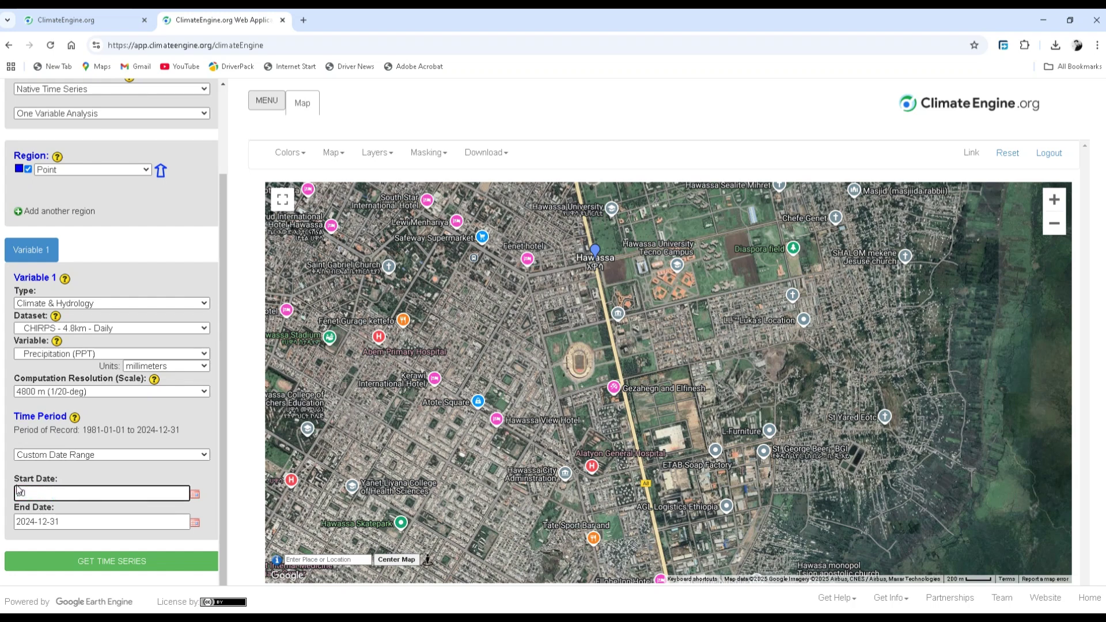
{"action": "type", "text": "00-01-01"}
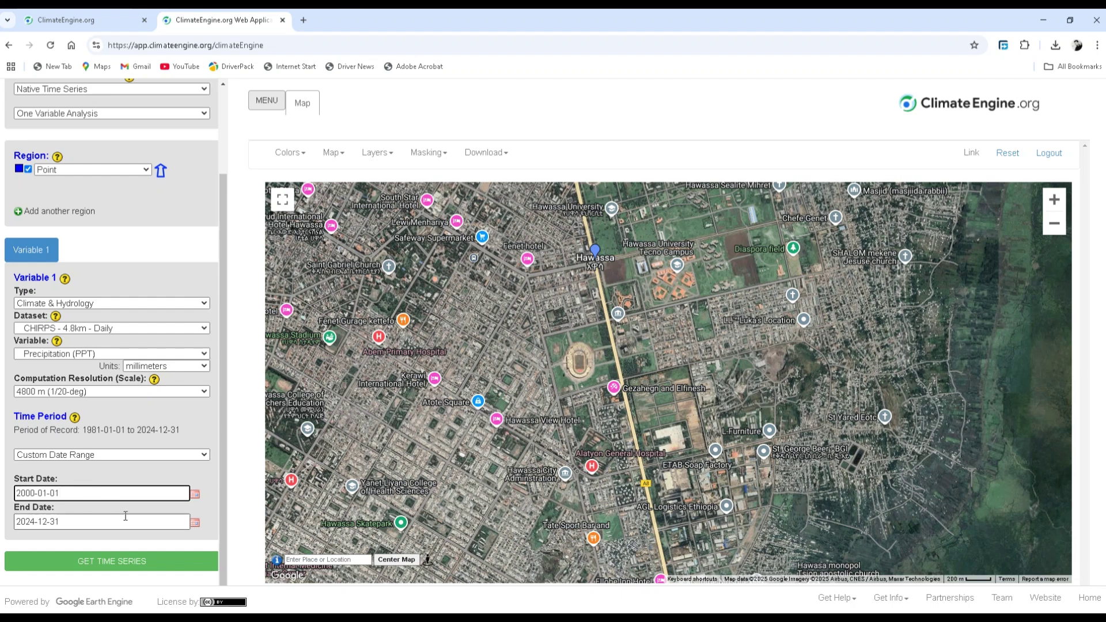
Step: Generate the 2000–2024 CHIRPS precipitation time series for Hawassa and view the chart
{"action": "left_click", "coordinate": [160, 557]}
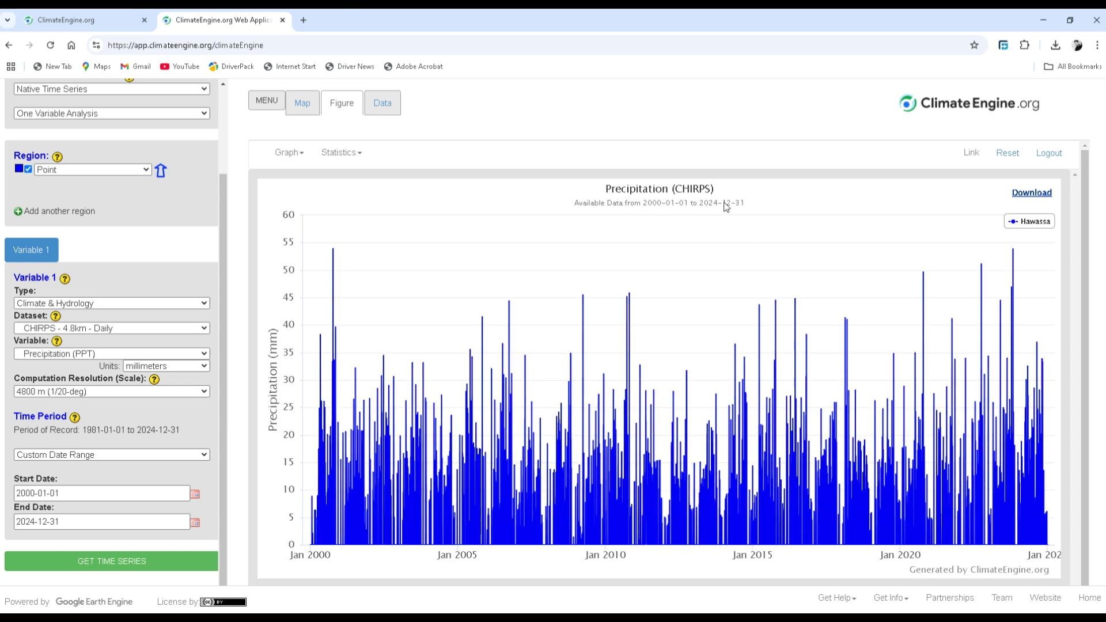
{"action": "left_click", "coordinate": [301, 108]}
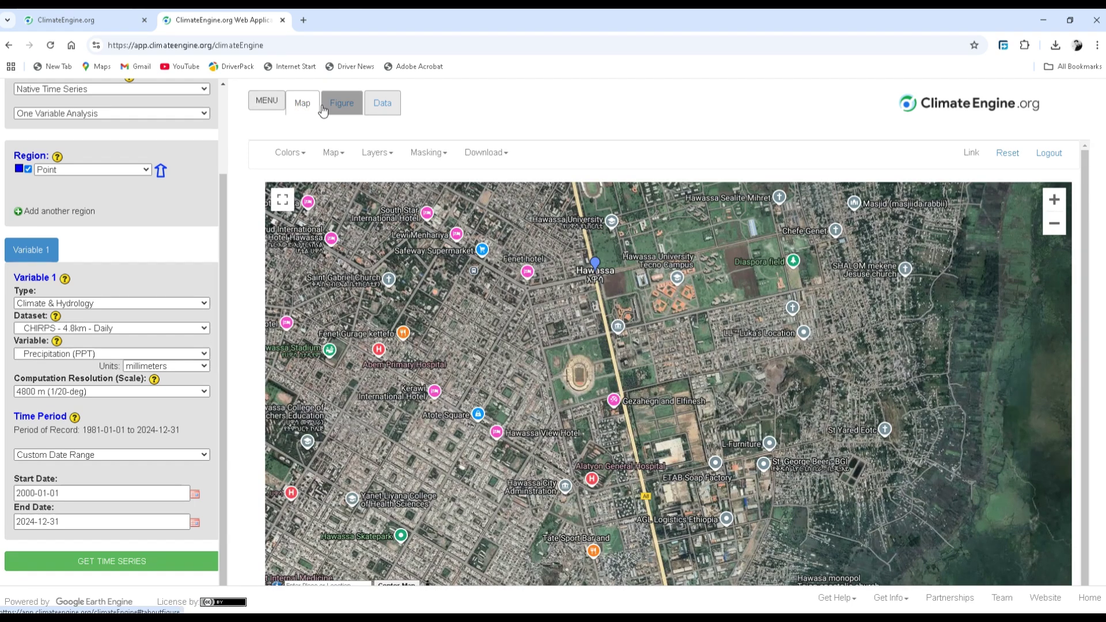
{"action": "left_click", "coordinate": [341, 104]}
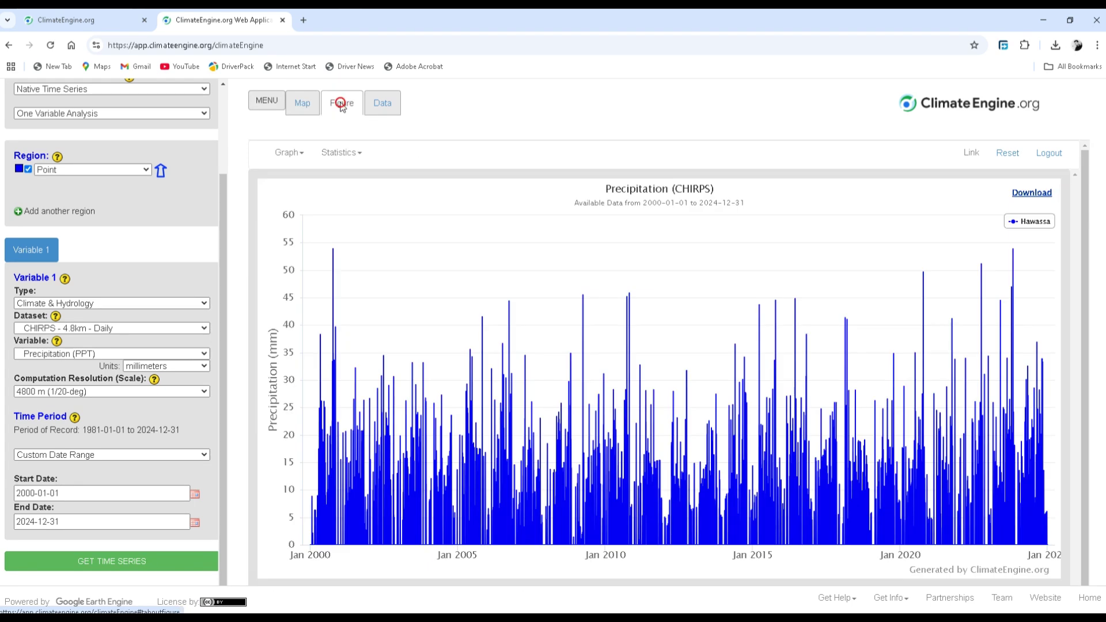
{"action": "left_click", "coordinate": [382, 106]}
{"action": "scroll", "coordinate": [373, 382], "scroll_direction": "down", "scroll_amount": 12}
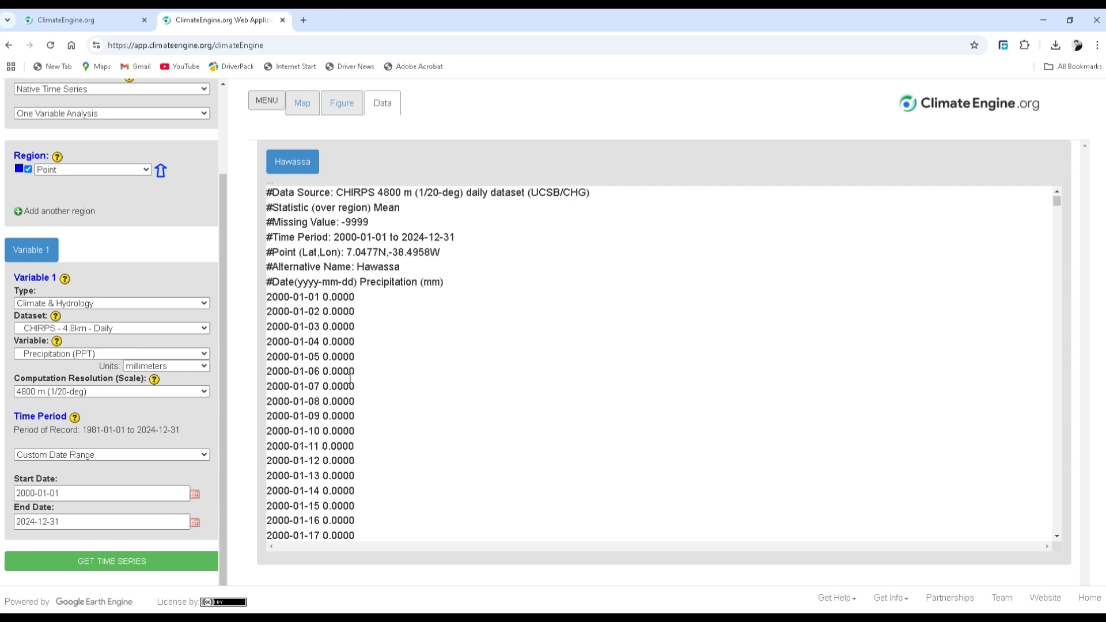
{"action": "scroll", "coordinate": [373, 378], "scroll_direction": "up", "scroll_amount": 3}
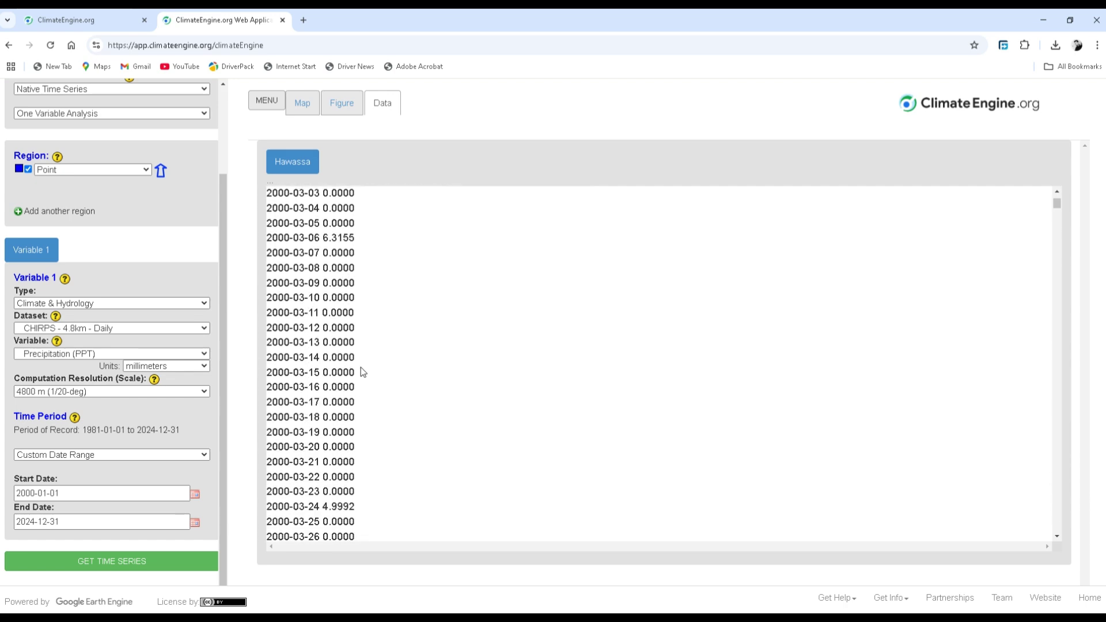
{"action": "scroll", "coordinate": [365, 371], "scroll_direction": "down", "scroll_amount": 3}
{"action": "scroll", "coordinate": [362, 366], "scroll_direction": "up", "scroll_amount": 5}
{"action": "scroll", "coordinate": [363, 369], "scroll_direction": "up", "scroll_amount": 5}
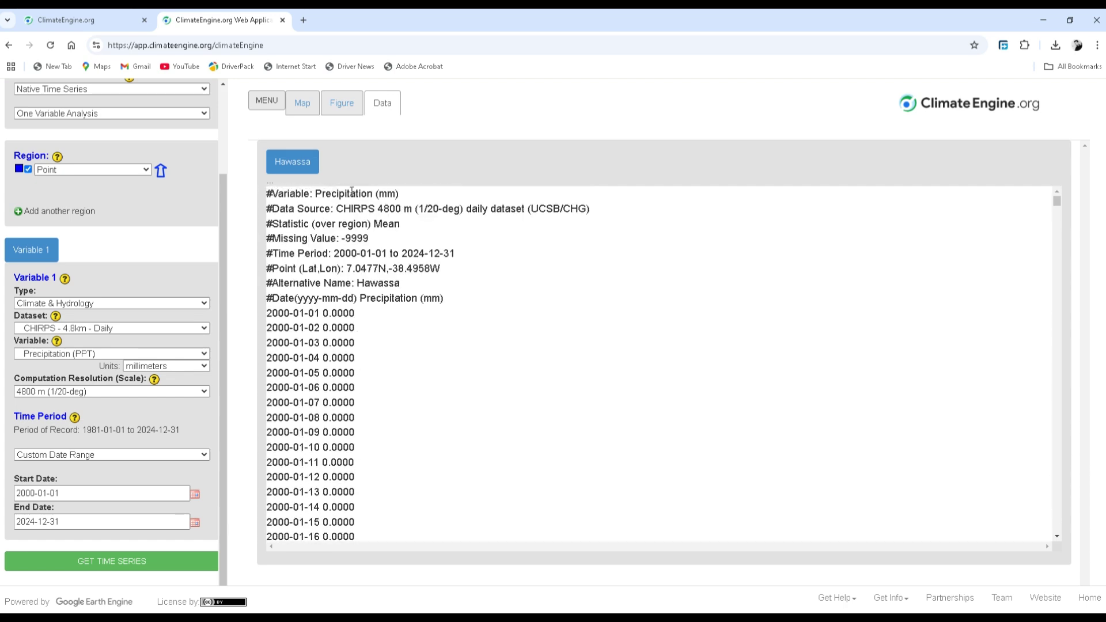
{"action": "left_click", "coordinate": [349, 115]}
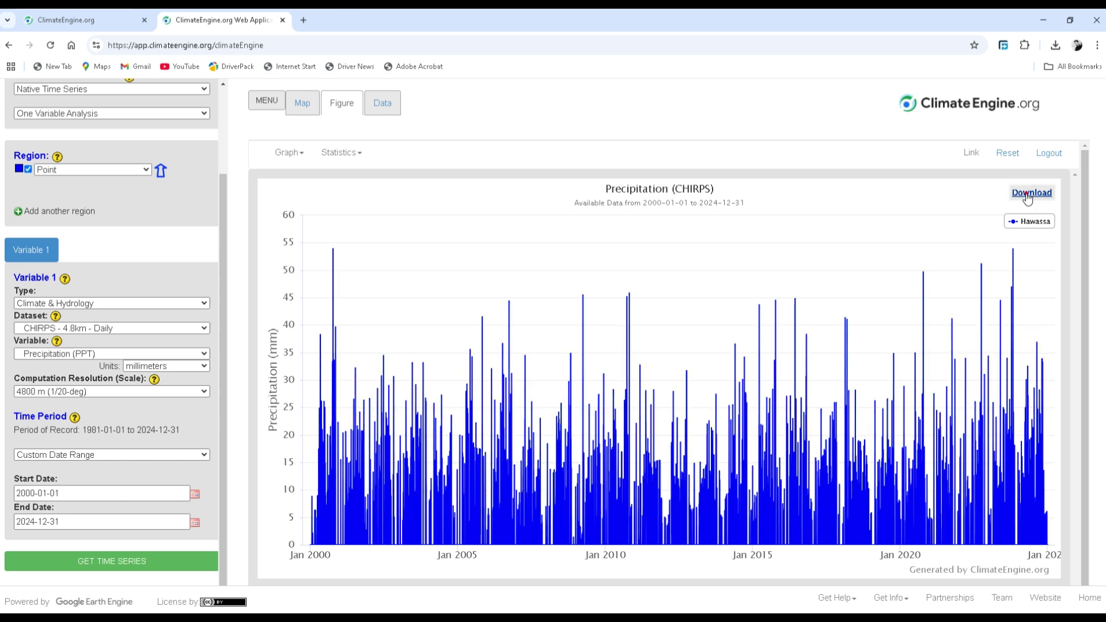
Step: Download the chart data as ClimateEngine.xls and open it from its download folder
{"action": "left_click", "coordinate": [1027, 195]}
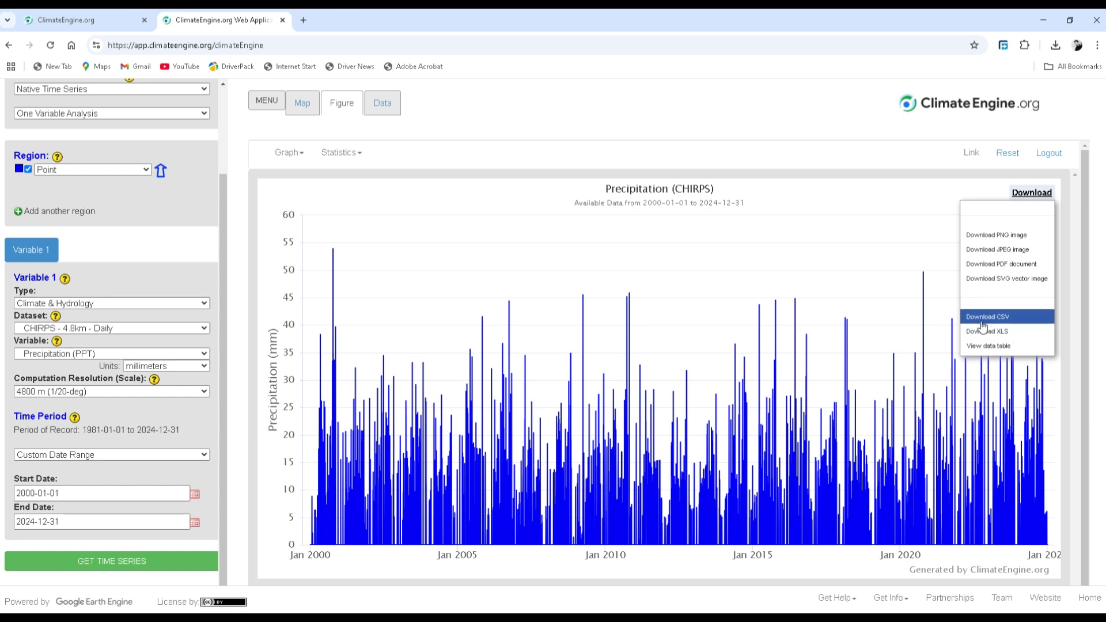
{"action": "left_click", "coordinate": [1015, 338]}
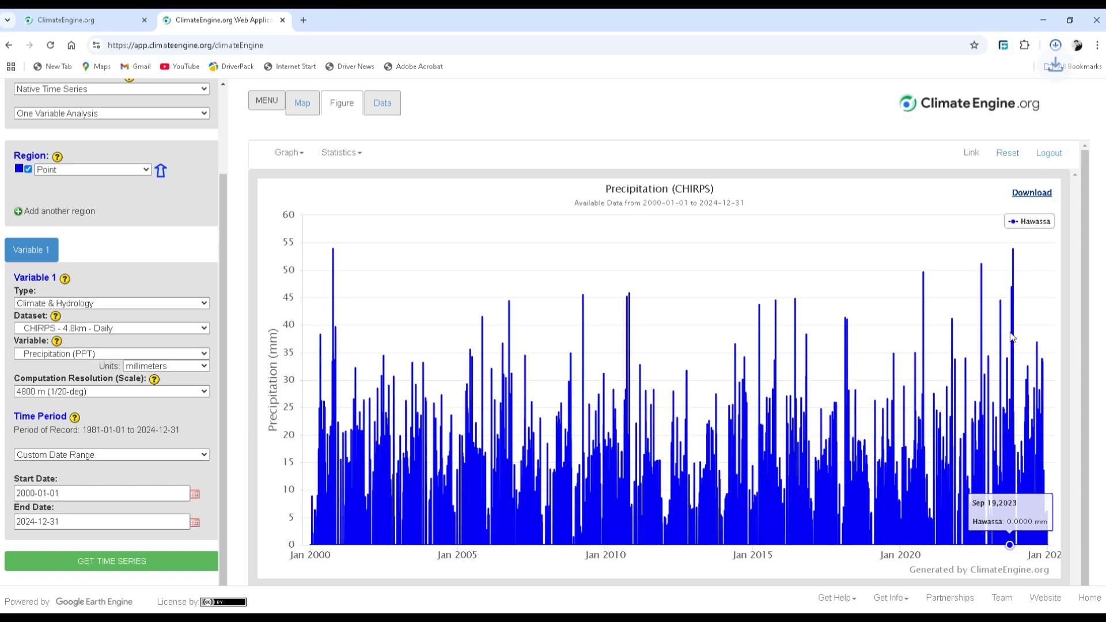
{"action": "mouse_move", "coordinate": [945, 84]}
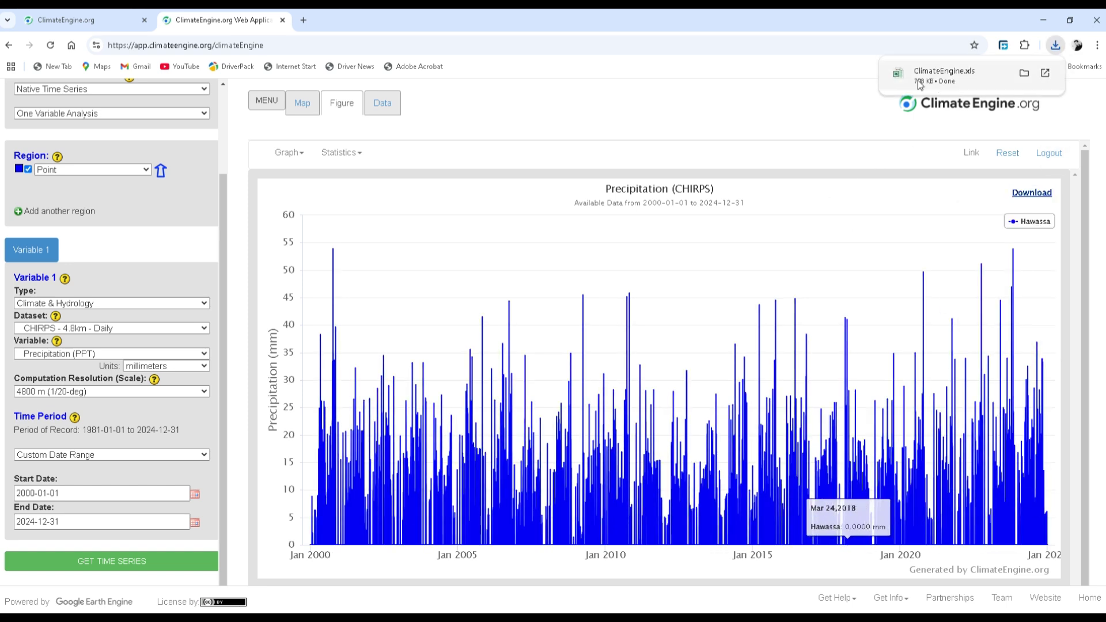
{"action": "left_click", "coordinate": [1025, 74]}
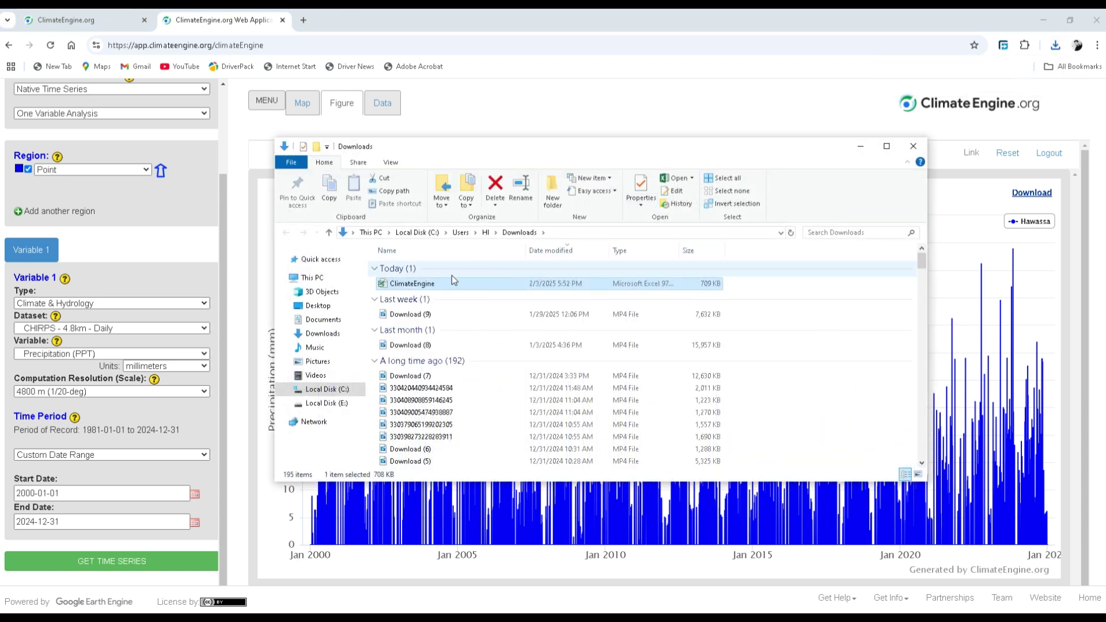
{"action": "double_click", "coordinate": [446, 282]}
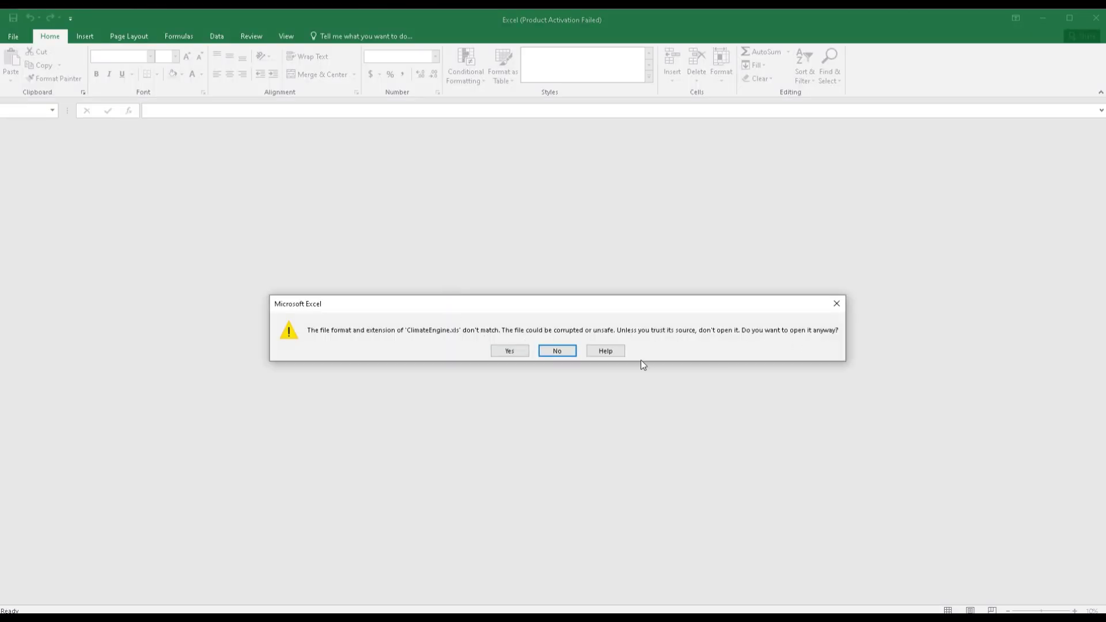
Step: Accept the format-mismatch warning and close the Office Activation Wizard
{"action": "left_click", "coordinate": [510, 352]}
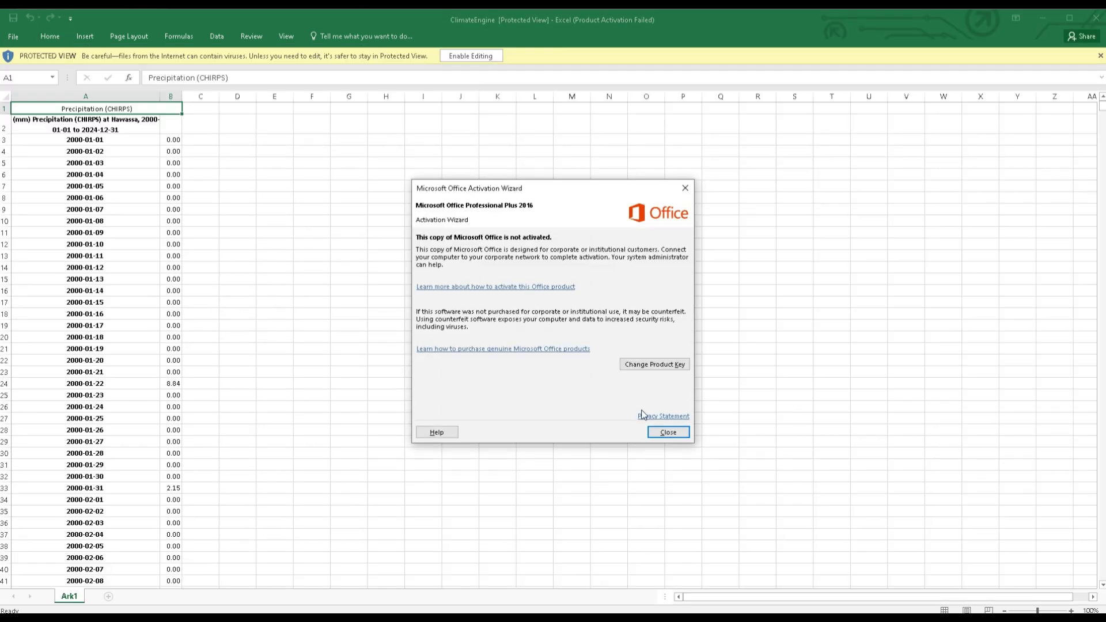
{"action": "left_click", "coordinate": [668, 432]}
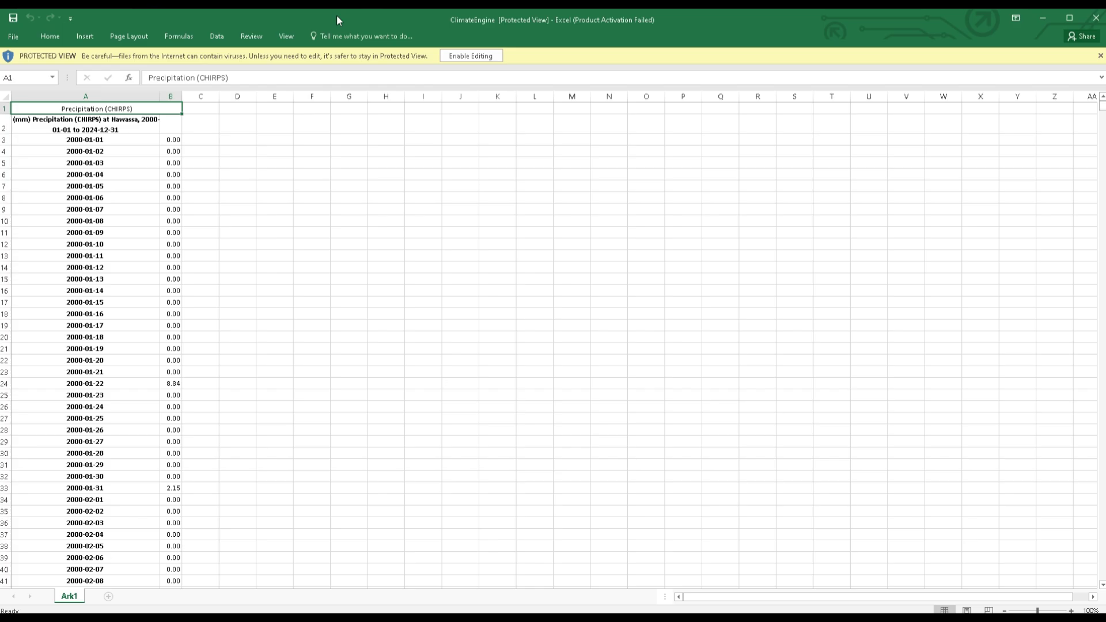
Step: Switch from Excel back to the Chrome window showing the Hawassa CHIRPS daily precipitation chart
{"action": "key", "text": "alt+Tab"}
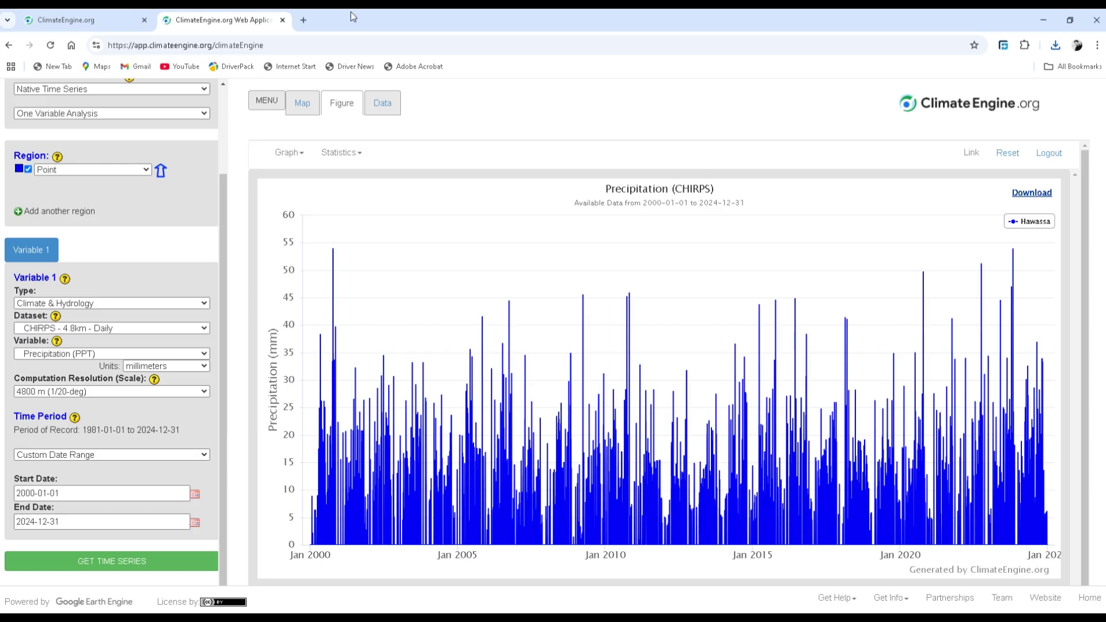